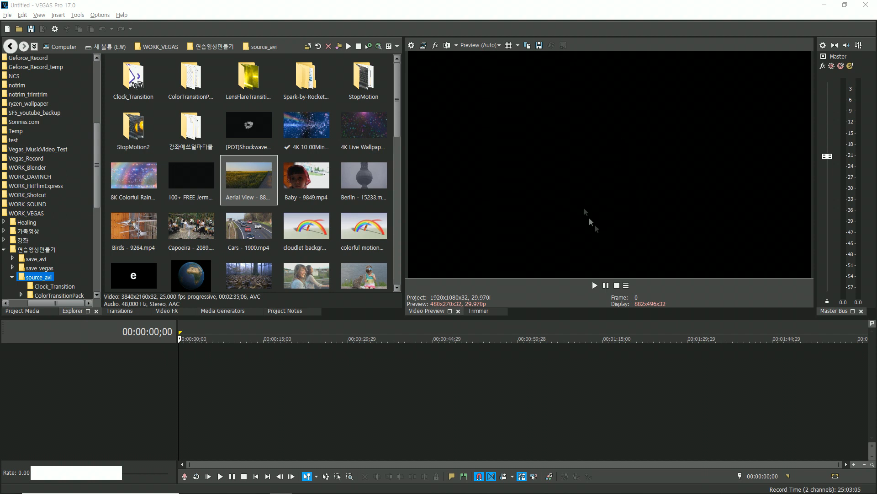
- Add a (Legacy) Text media generator with the 고도M preset to the start of the empty timeline
click(217, 371)
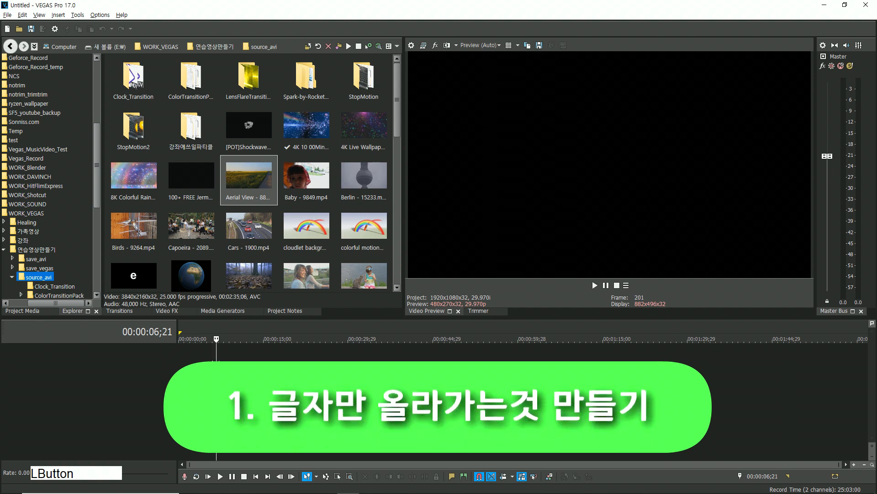
click(213, 312)
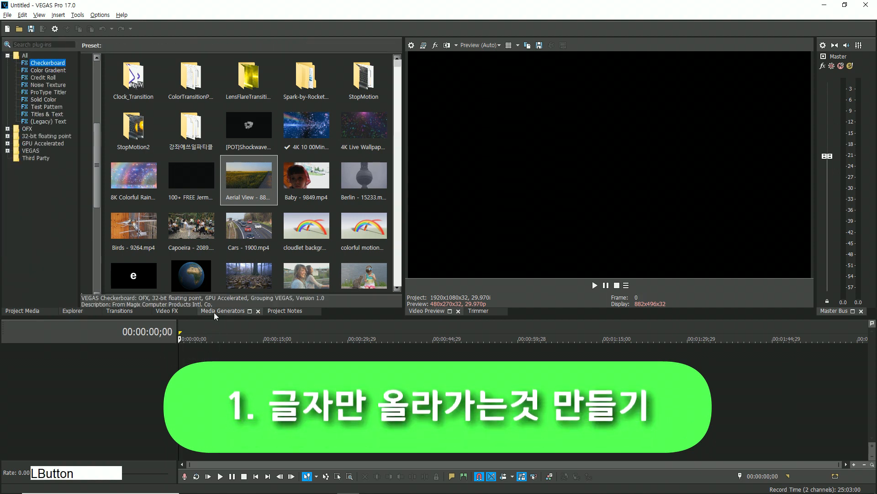
click(54, 121)
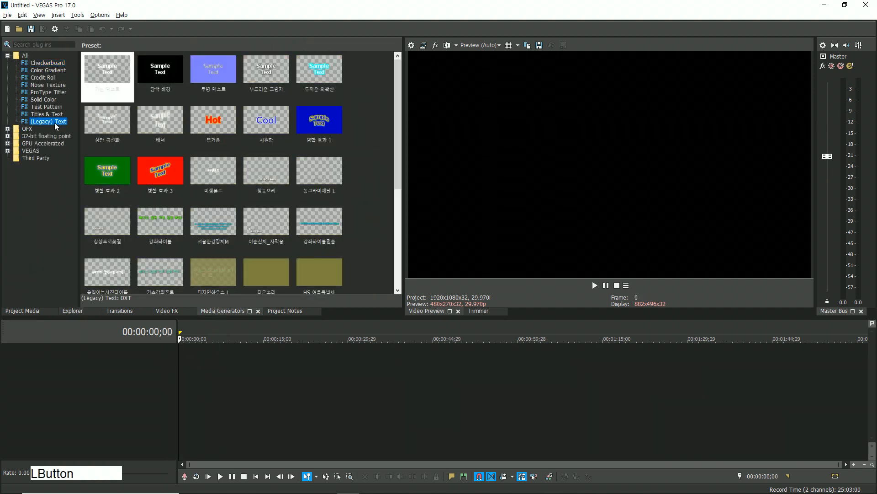
drag(399, 133, 397, 169)
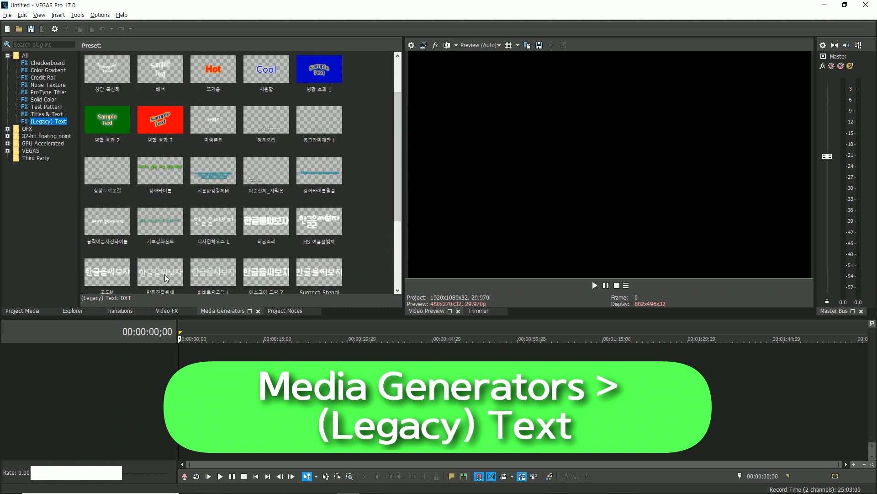
drag(119, 271, 116, 358)
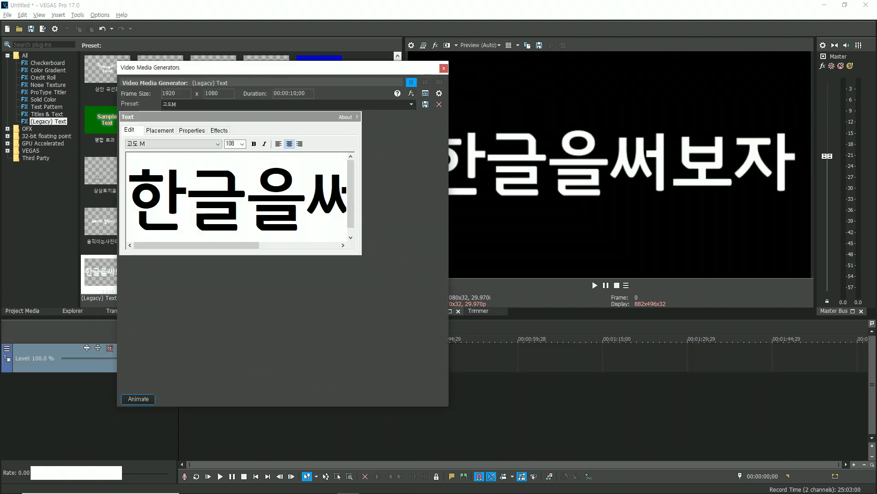
click(116, 358)
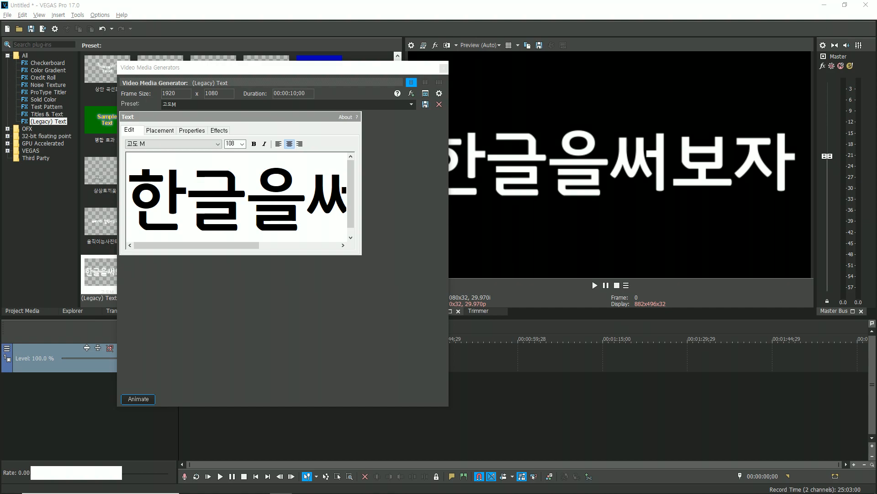
- Replace the sample text with the whole poem copied from the Notepad text file, and set its font size to 18
drag(0, 73, 515, 75)
drag(245, 118, 291, 448)
scroll(384, 368, down, 2)
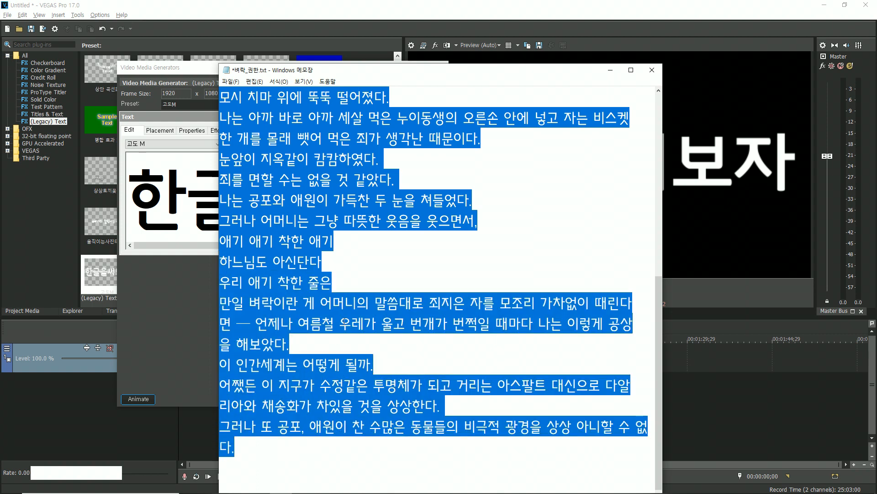
click(610, 70)
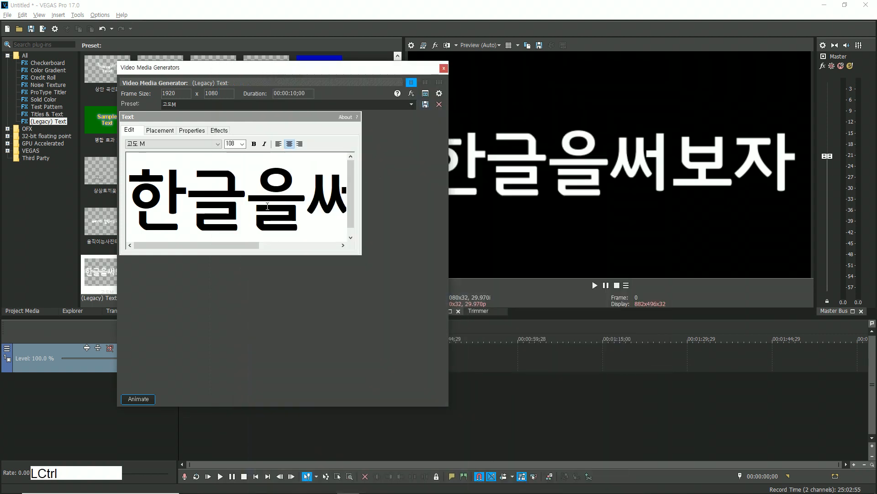
key(ctrl+a)
key(ctrl+v)
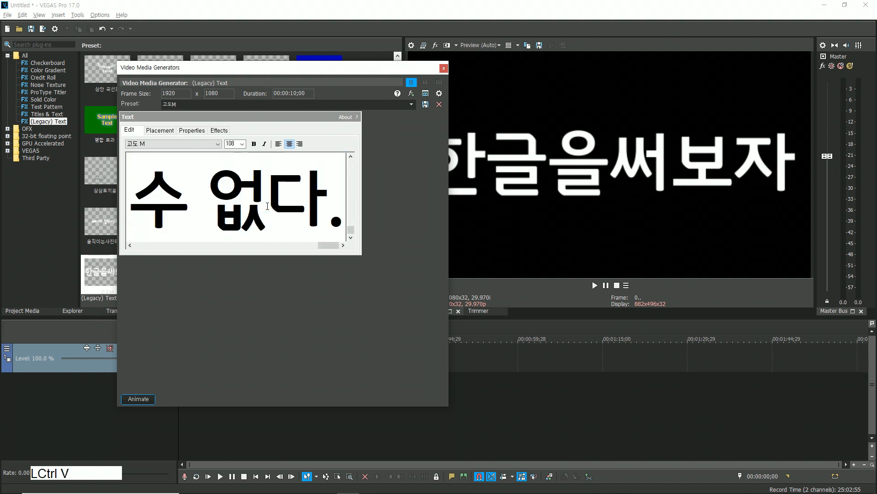
click(242, 144)
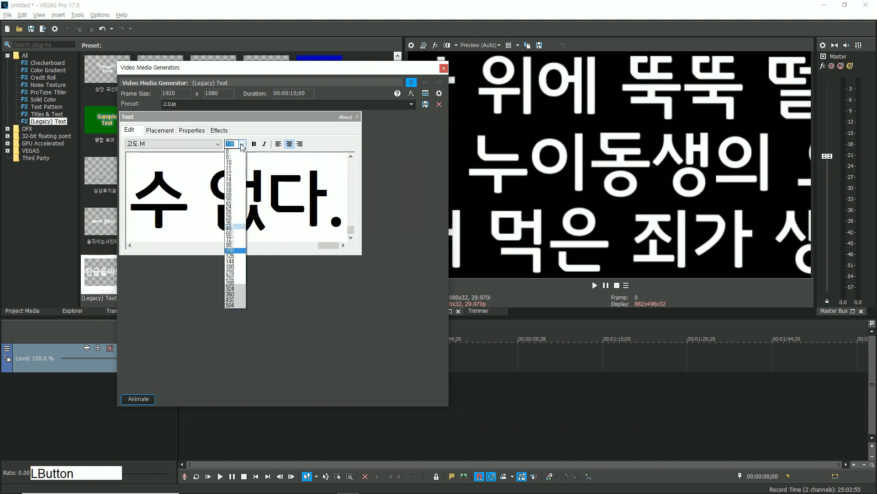
click(239, 190)
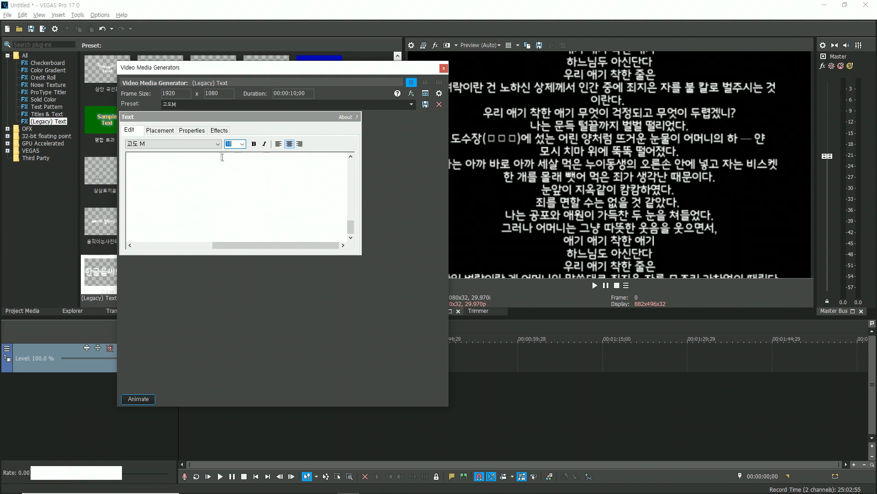
- Format the title word 벼락 at the start of the poem with the 궁서 font at size 26
drag(351, 229, 351, 167)
click(310, 249)
drag(310, 249, 205, 243)
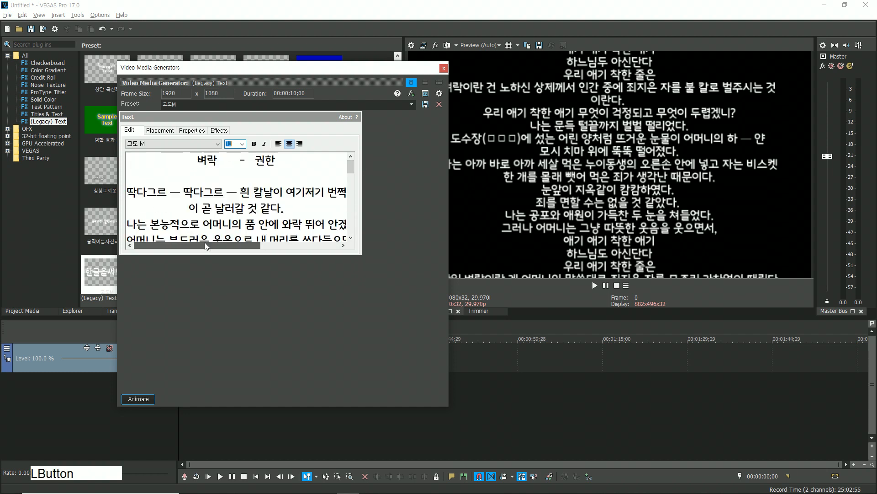
double_click(190, 160)
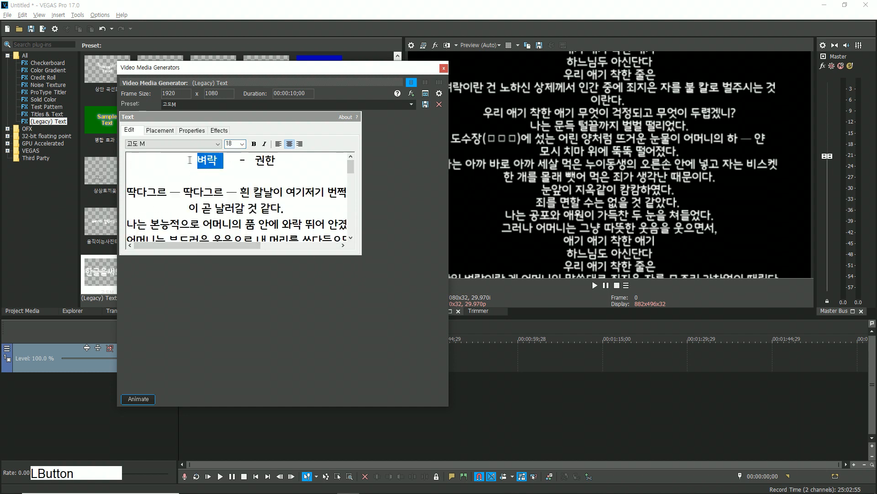
click(213, 144)
click(137, 185)
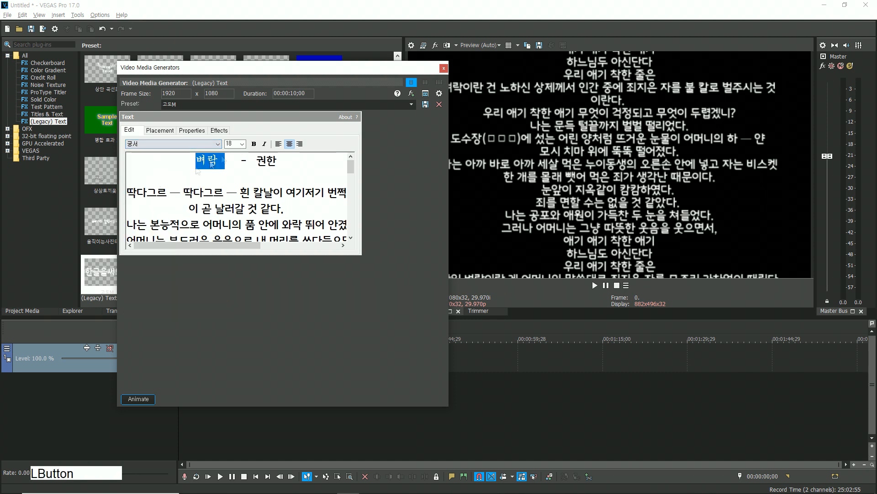
click(242, 143)
click(240, 212)
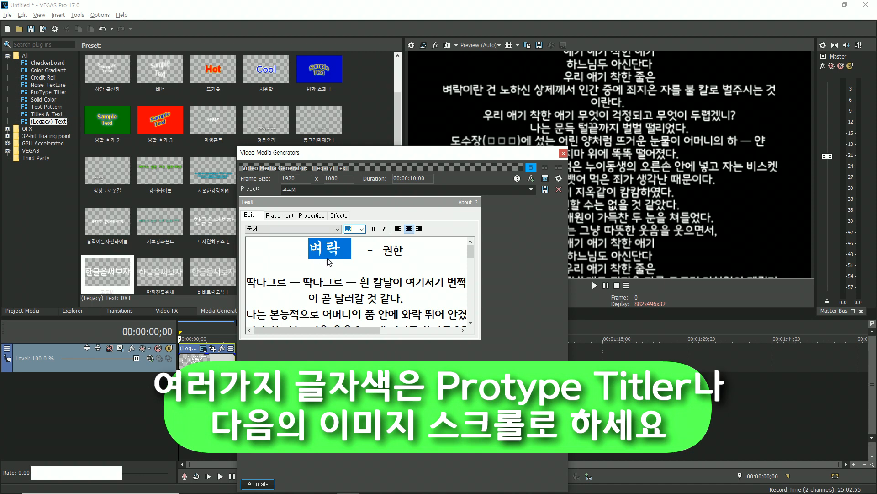
- Try left alignment on the poem text and return it to centred alignment
drag(361, 249, 298, 250)
click(398, 229)
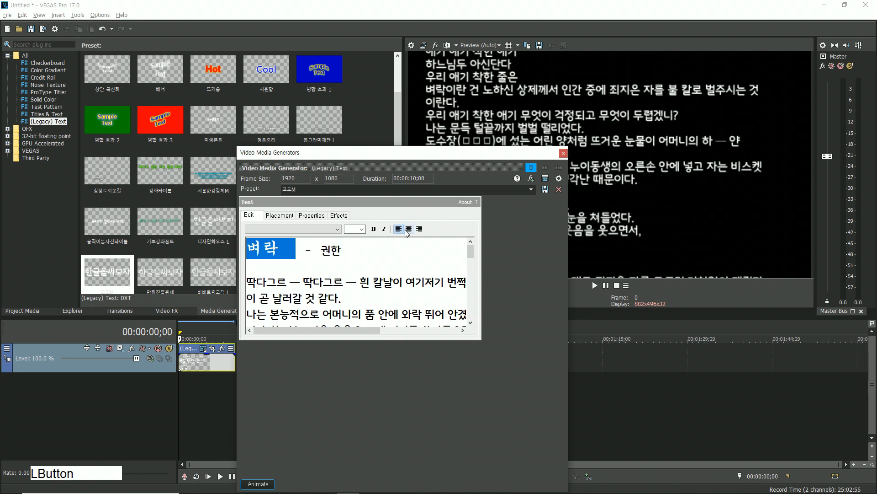
click(409, 228)
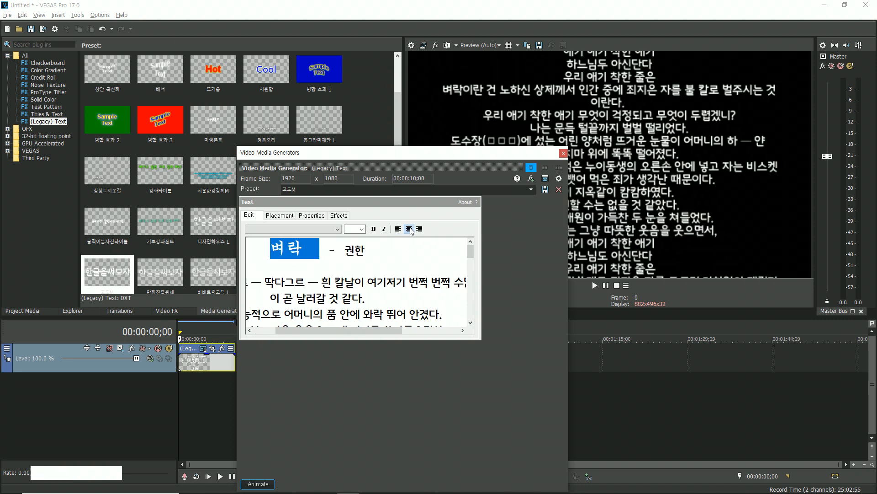
click(398, 229)
click(410, 229)
drag(384, 330, 362, 331)
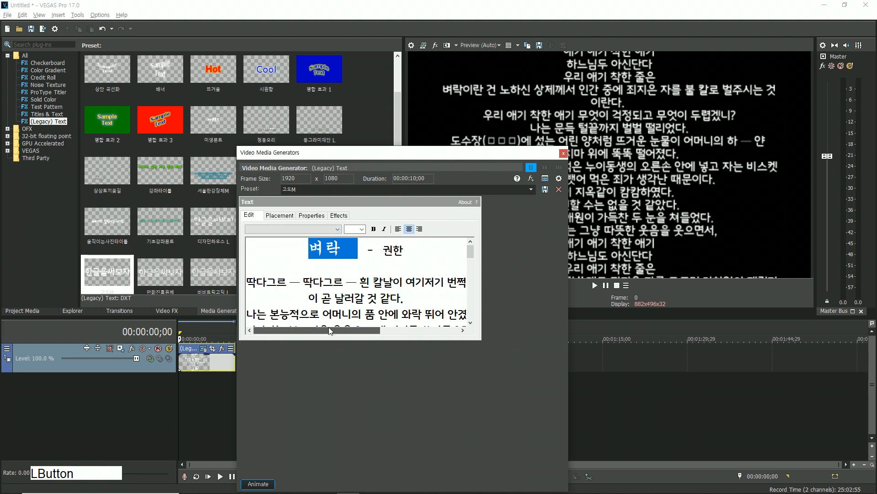
- Set the text's leading to about 1.203, and try wider tracking before resetting it
click(313, 216)
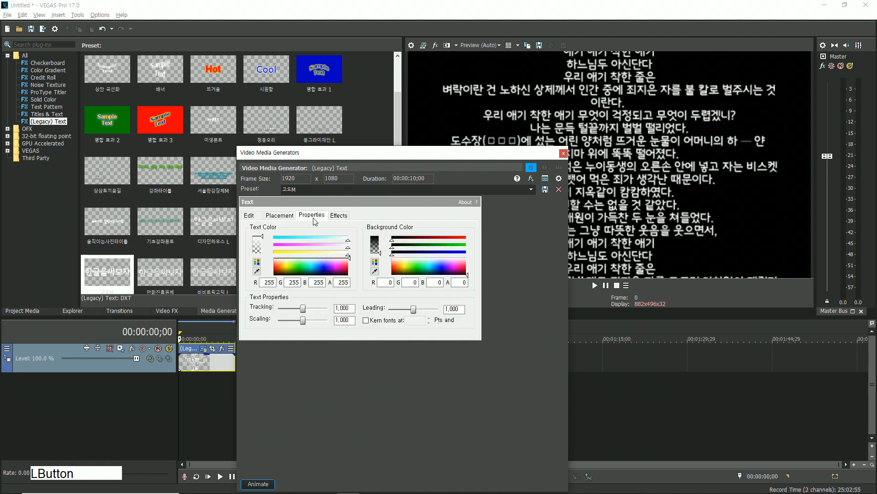
click(414, 310)
drag(415, 311, 419, 311)
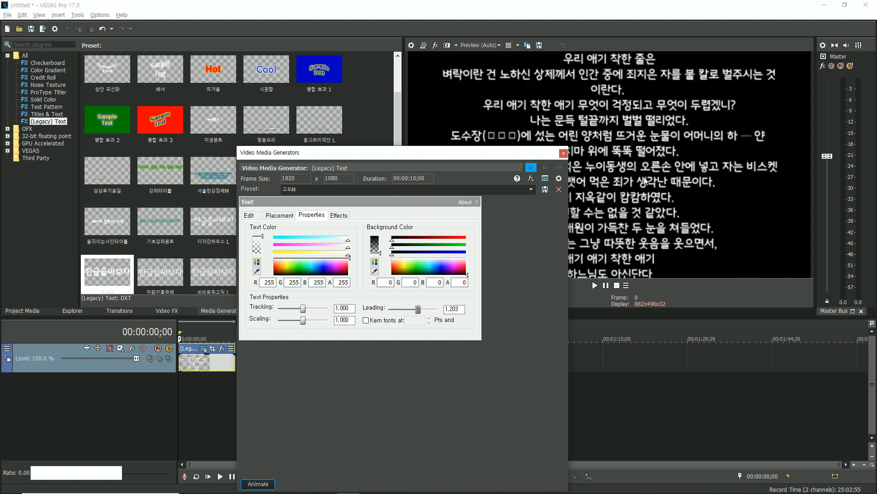
drag(303, 306, 307, 306)
double_click(306, 306)
- Turn on animation for the text and place it below the frame at the first keyframe, with X 0 and Y about 3.272
click(279, 215)
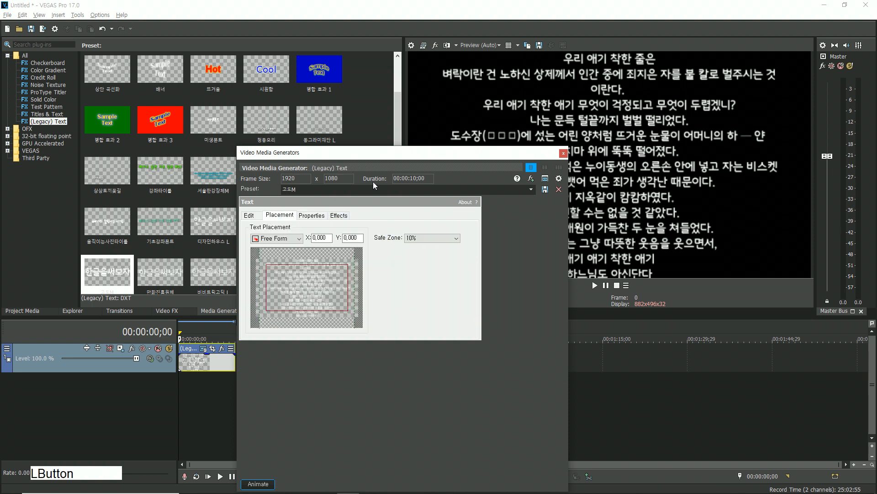
drag(385, 157, 244, 78)
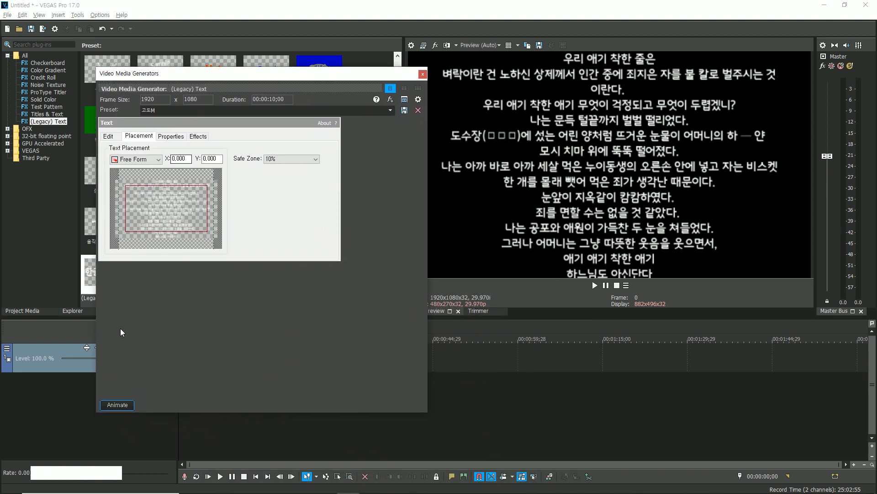
click(117, 404)
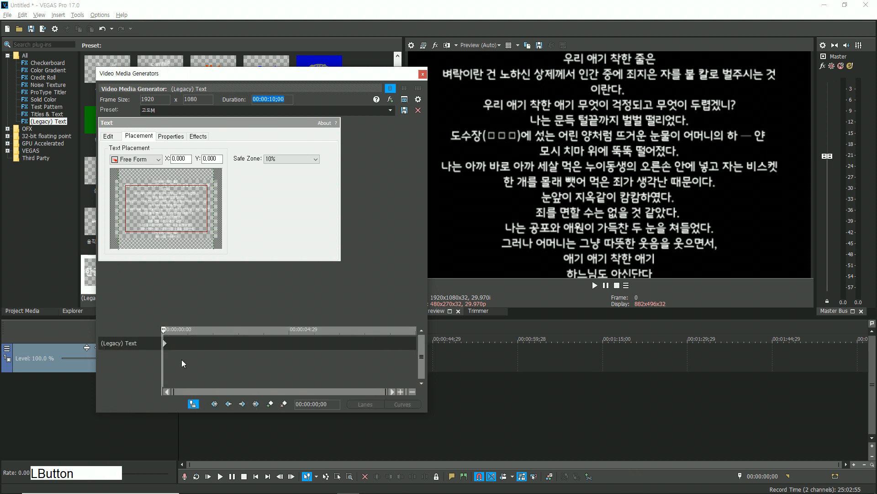
click(163, 343)
drag(169, 200, 168, 258)
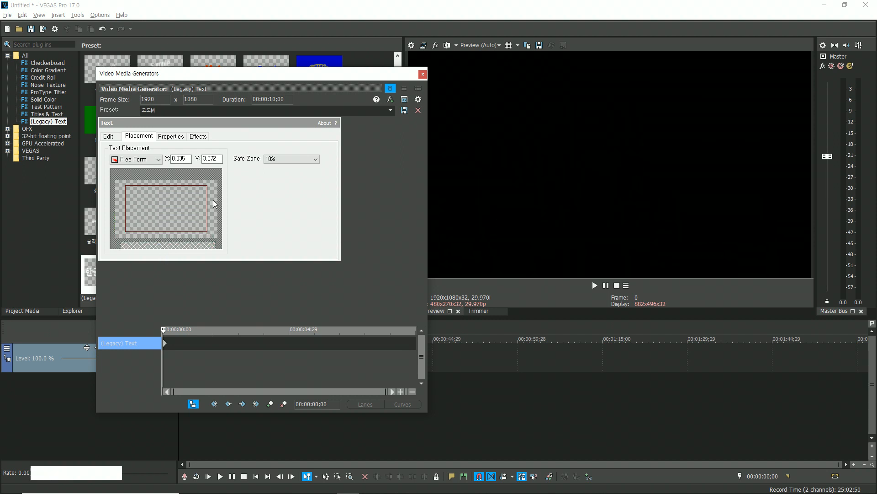
click(180, 158)
text(0)
key(Return)
drag(165, 330, 440, 333)
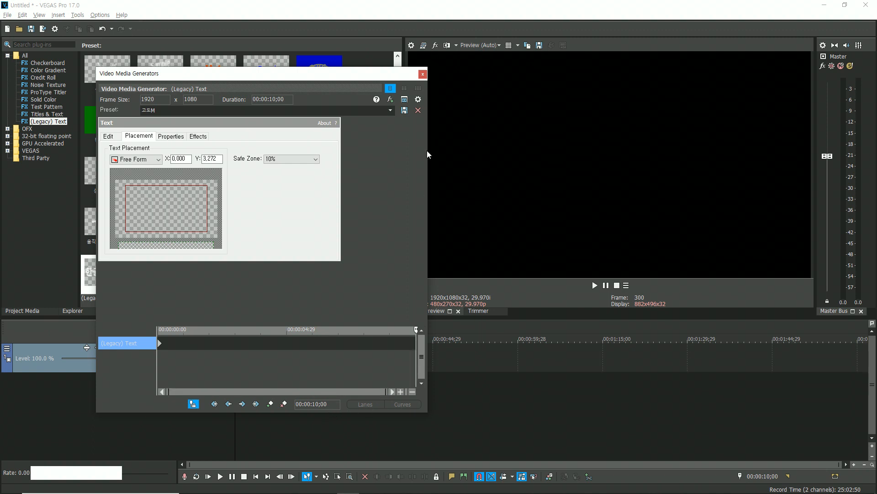
click(423, 74)
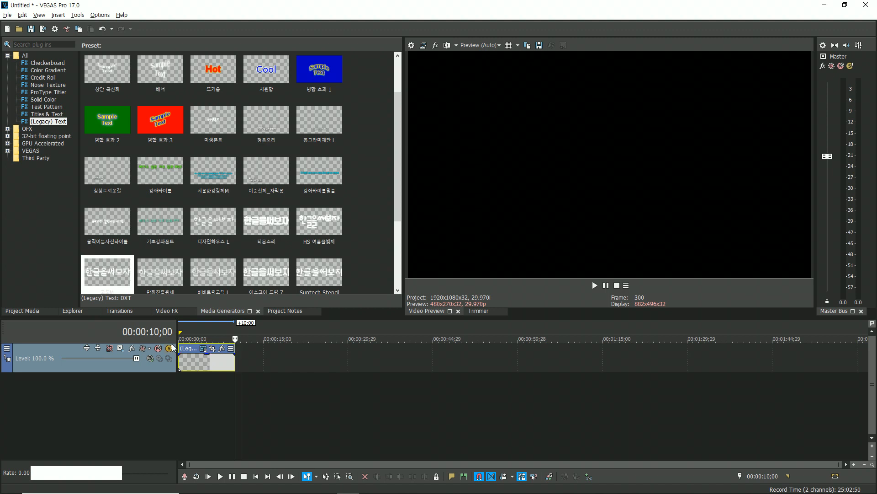
- Set the text media's length to 20 seconds and extend its timeline event to 00:00:20;00
right_click(211, 359)
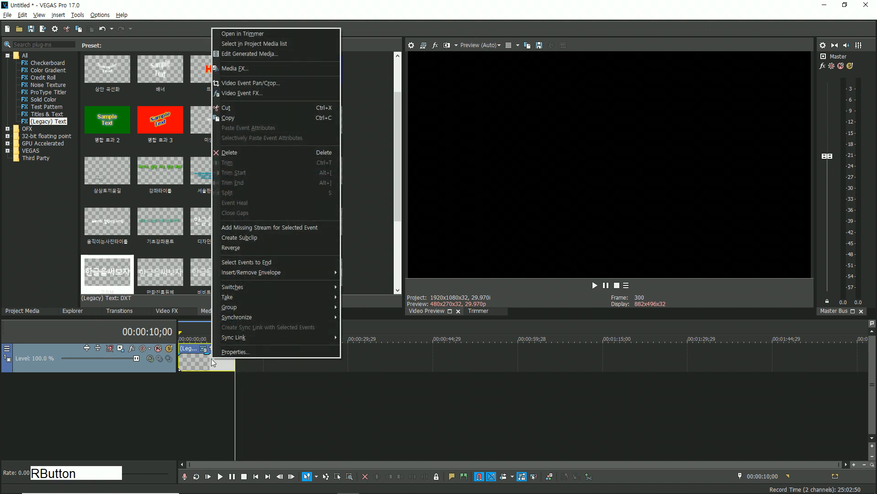
click(245, 352)
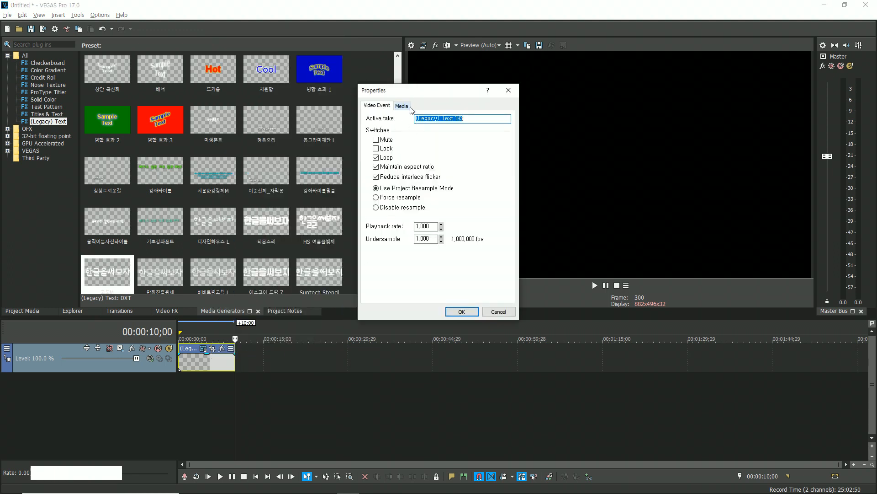
click(402, 106)
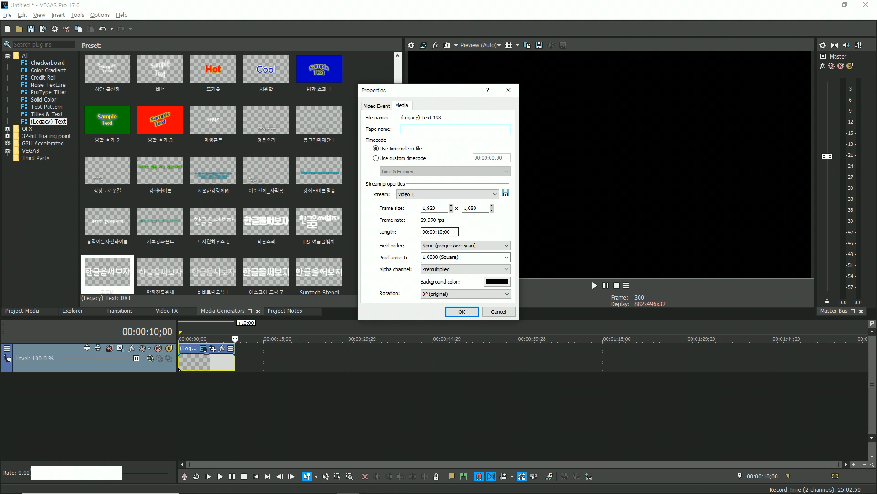
double_click(442, 231)
text(20)
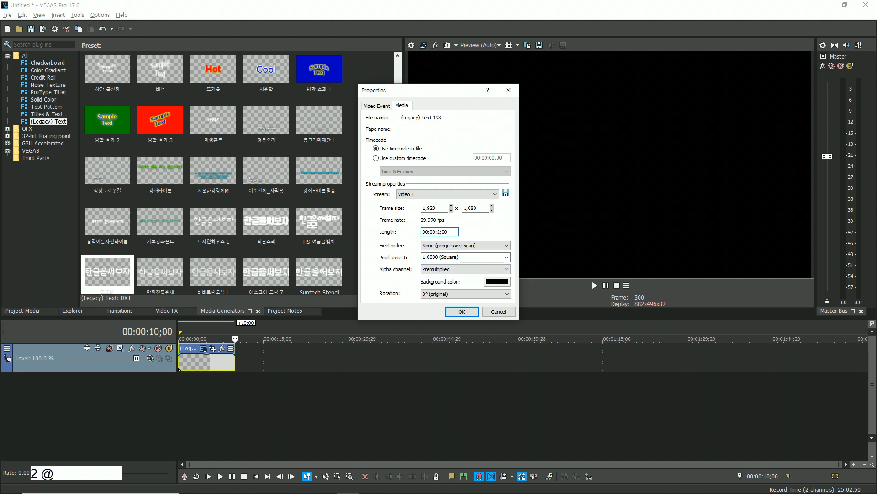
key(Return)
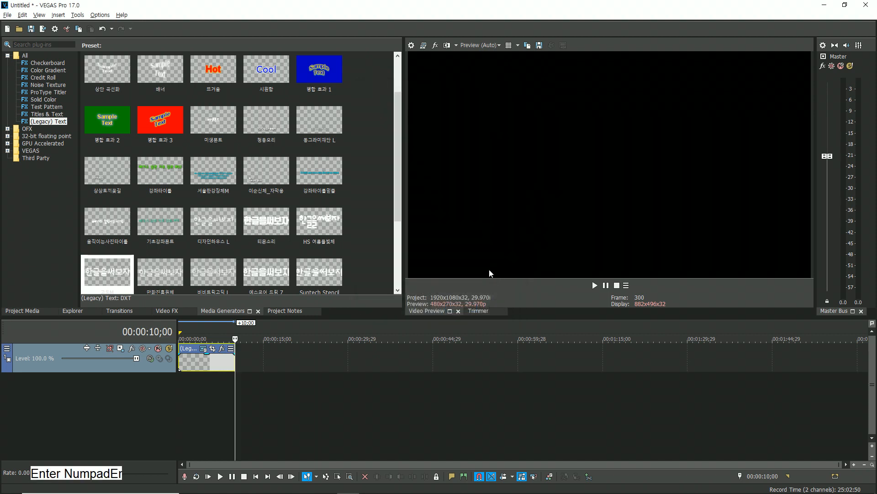
drag(235, 359, 291, 362)
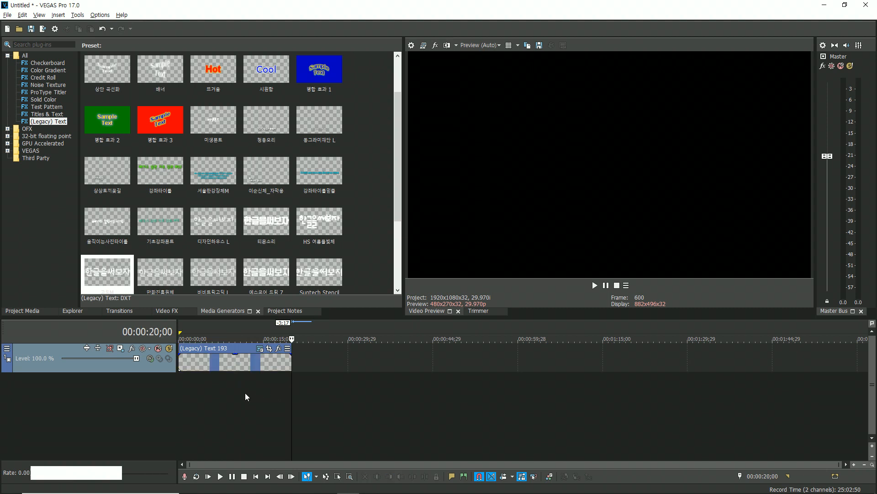
- Add a keyframe at the 00:00:20;00 end of the text animation, moving the text up to about X 0.027, Y 1.538
click(259, 349)
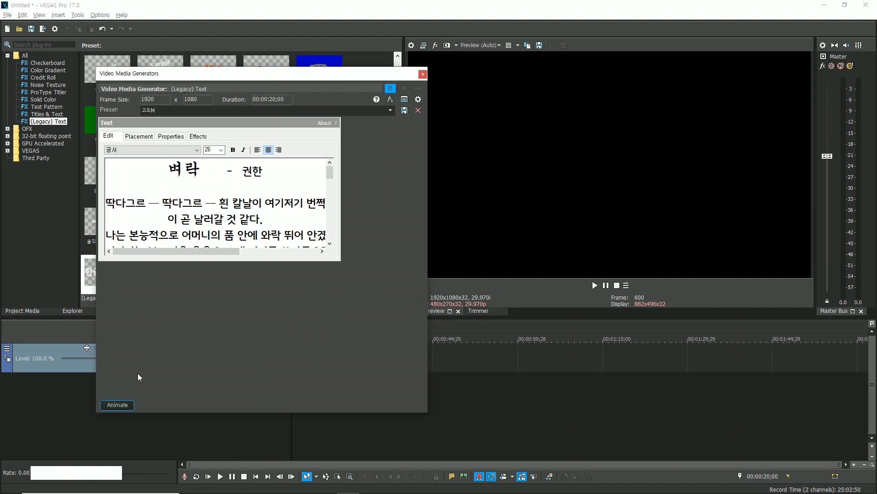
click(124, 402)
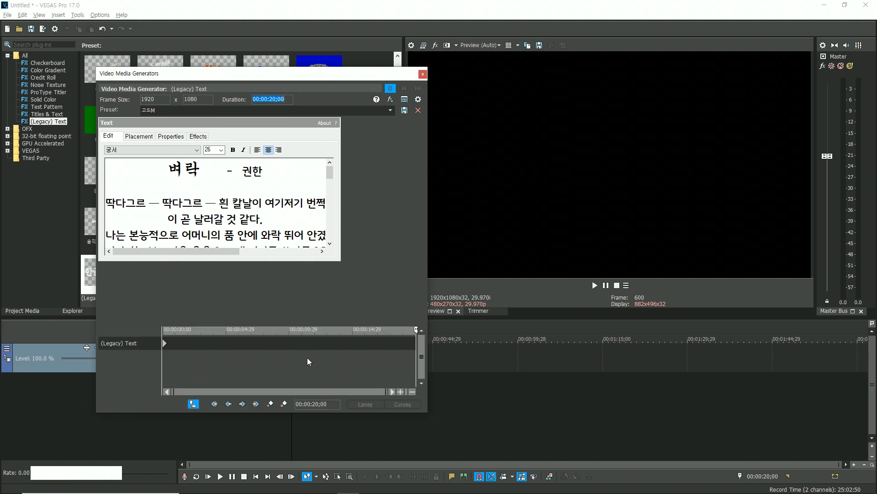
click(290, 348)
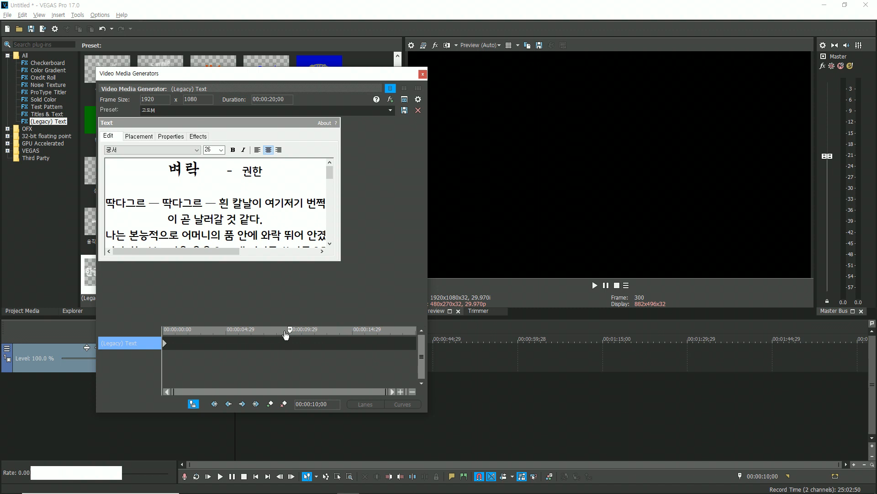
drag(290, 328, 423, 330)
click(420, 333)
click(139, 137)
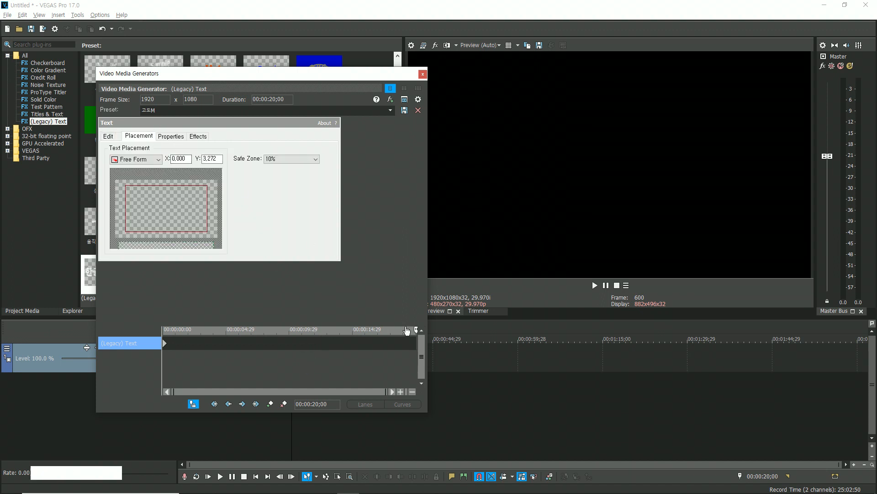
click(416, 331)
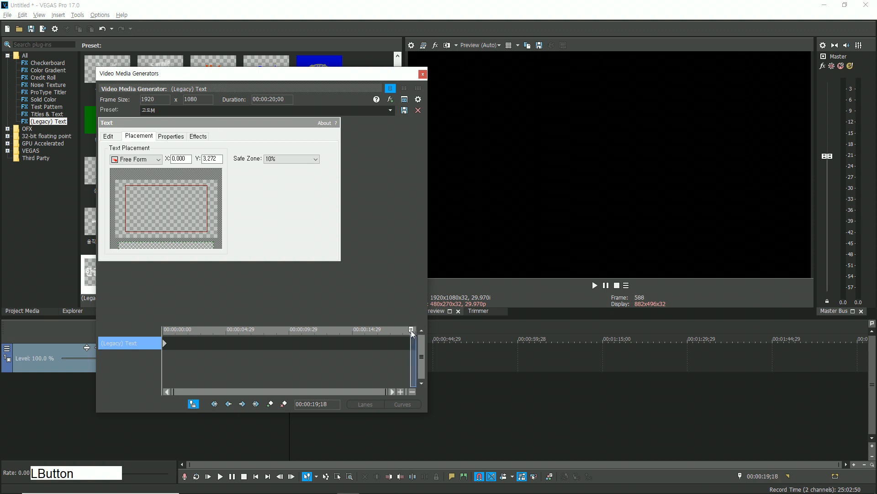
drag(174, 248, 177, 200)
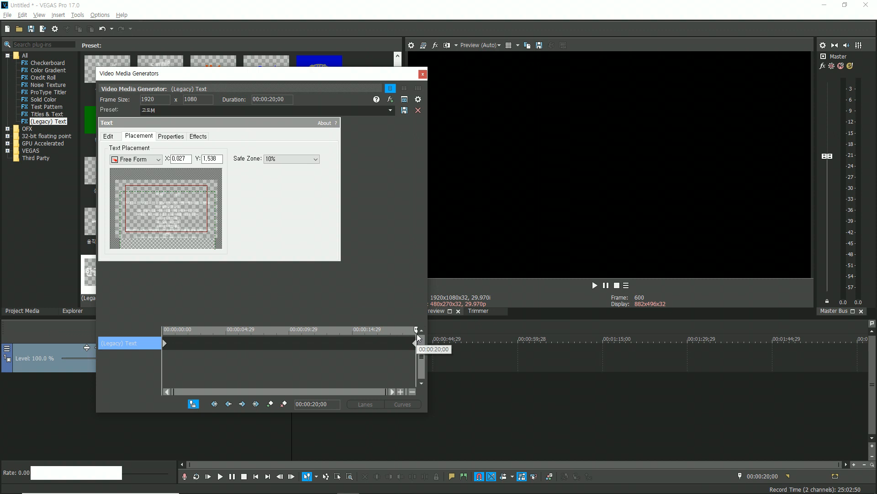
- Shift the last text keyframe to 00:00:19;16 and place its text above the frame, with X 0 and Y about -3.162
drag(418, 342, 410, 346)
drag(171, 221, 163, 164)
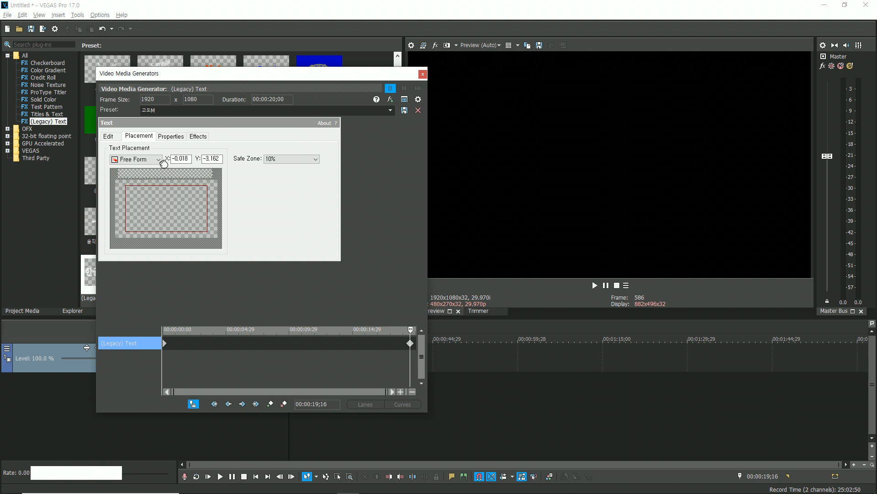
double_click(185, 159)
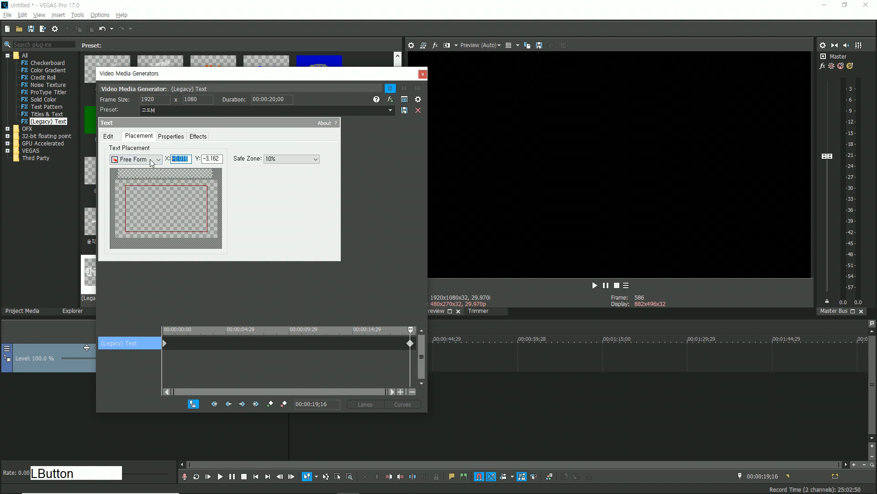
text(0)
key(Return)
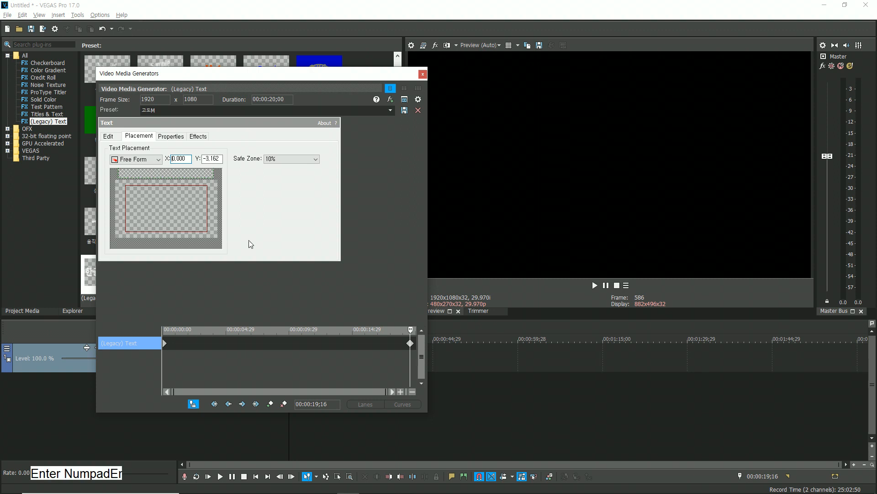
- Move the last keyframe to the very end of the text animation and close the media generator settings
click(410, 344)
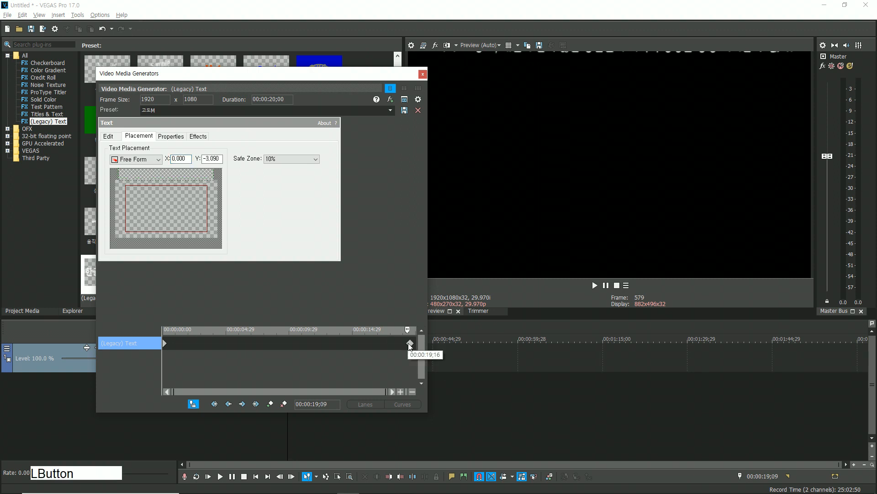
drag(410, 346, 474, 348)
click(423, 75)
- Play the timeline from the start to check how the poem text scrolls upward
click(198, 400)
click(179, 380)
key(space)
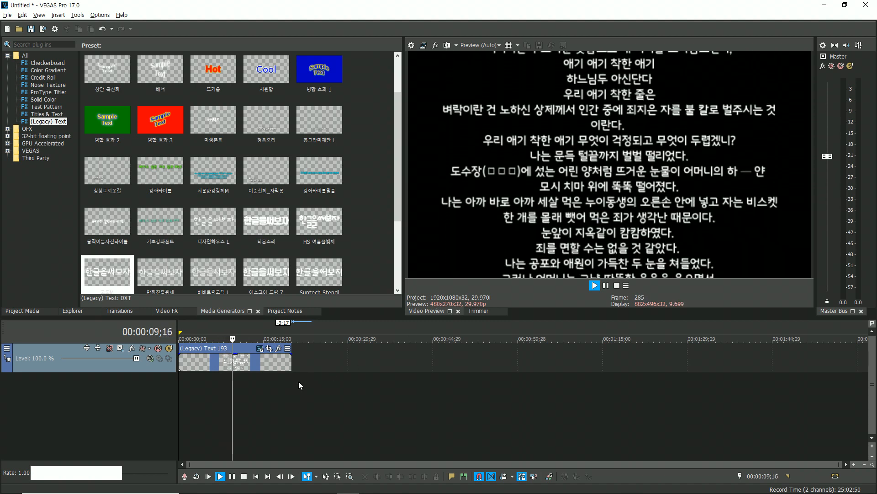
key(space)
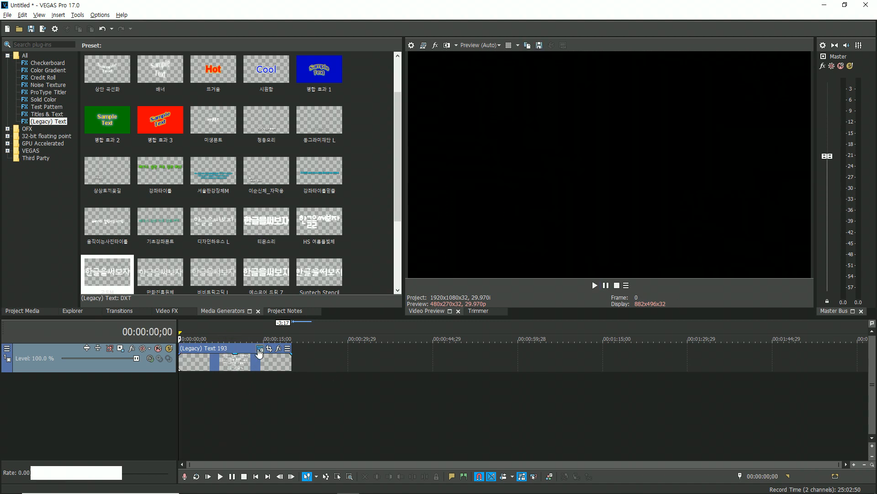
click(231, 385)
click(275, 379)
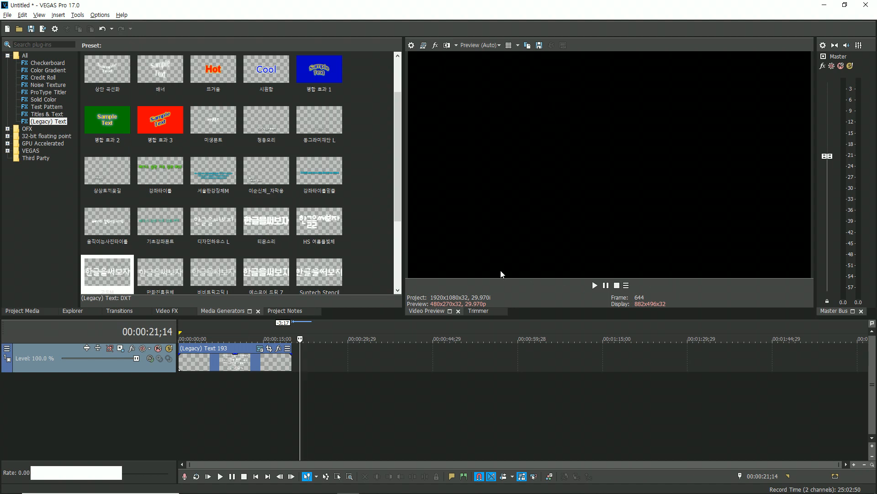
- Browse the project files to the source_picture folder and select the poem image 벼락_권한.png
click(71, 310)
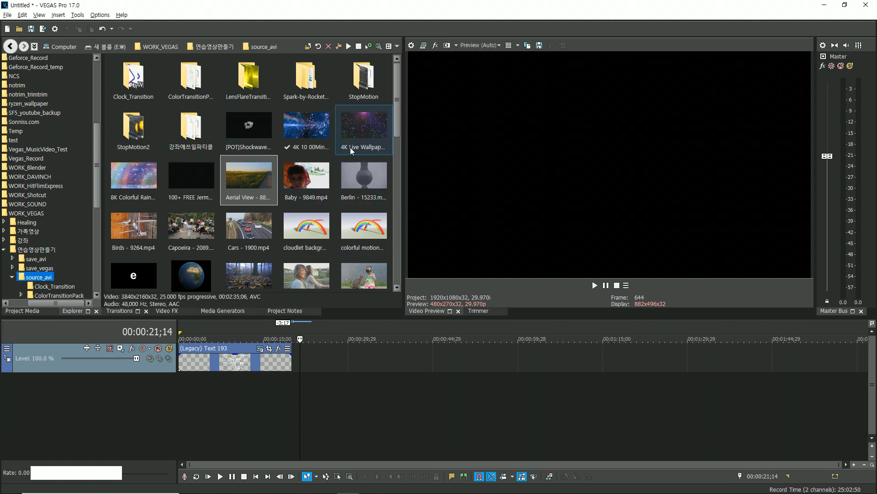
scroll(54, 231, down, 3)
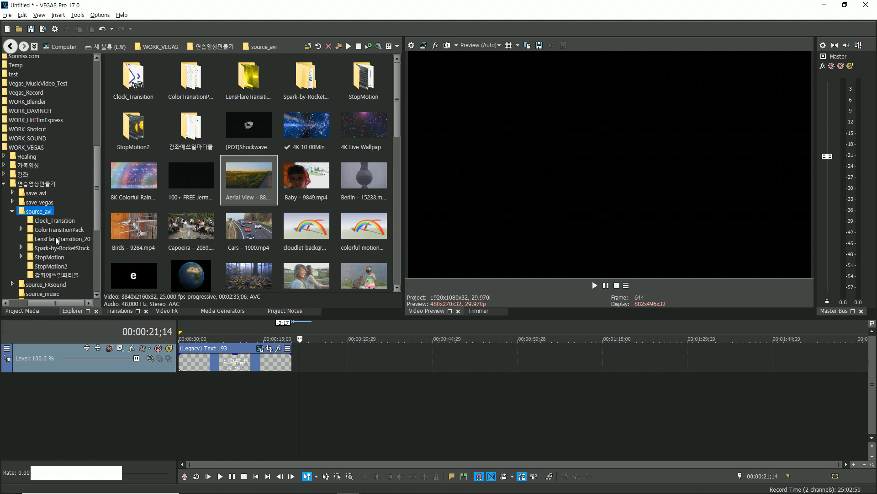
click(12, 210)
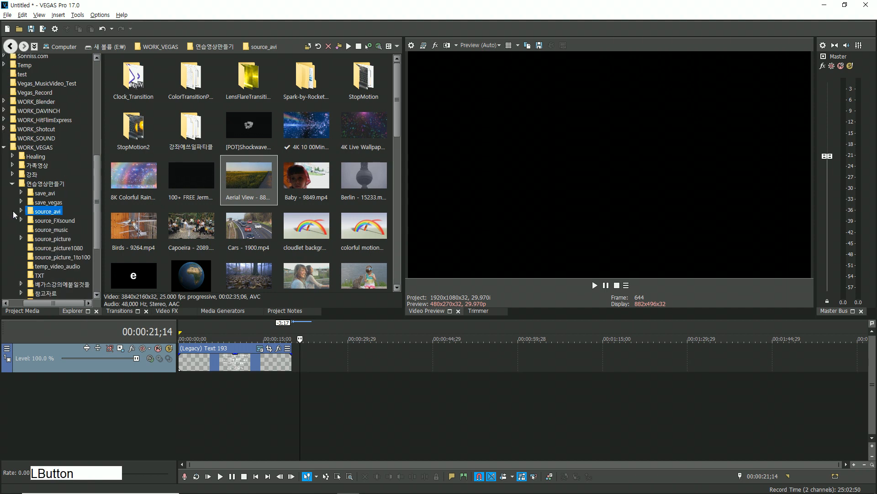
click(56, 240)
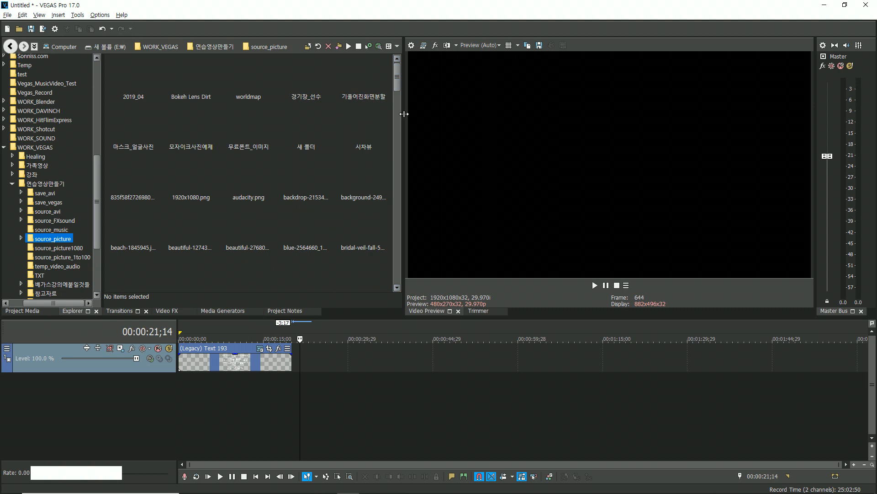
drag(400, 81, 390, 223)
click(306, 223)
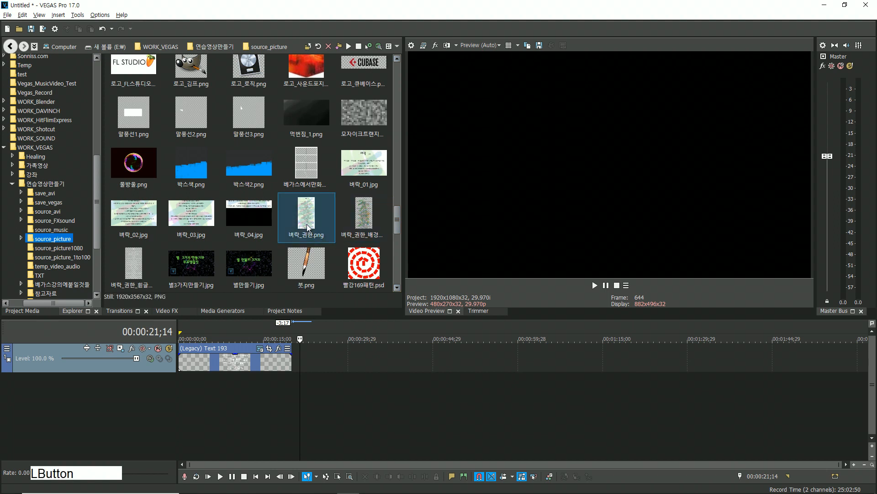
- Place 벼락_권한.png on a new track beneath the text, extend it to the text event's length, and mute the text track
drag(307, 311, 305, 389)
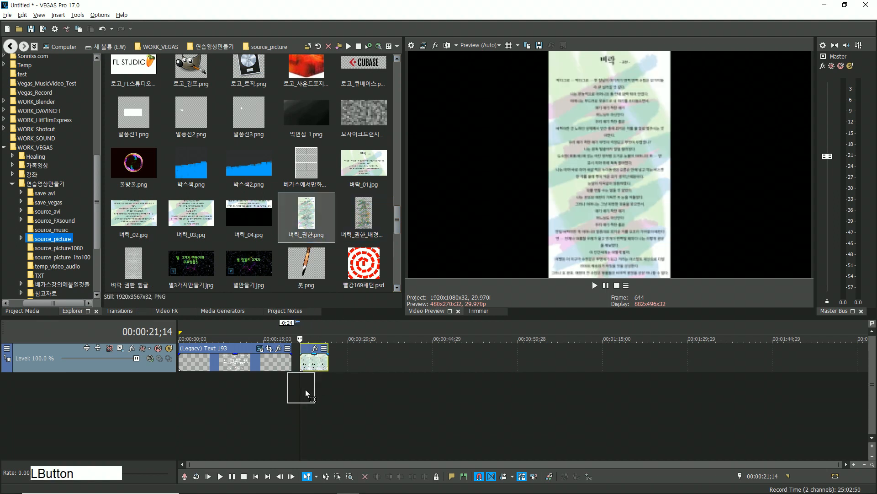
drag(187, 396, 291, 390)
click(158, 351)
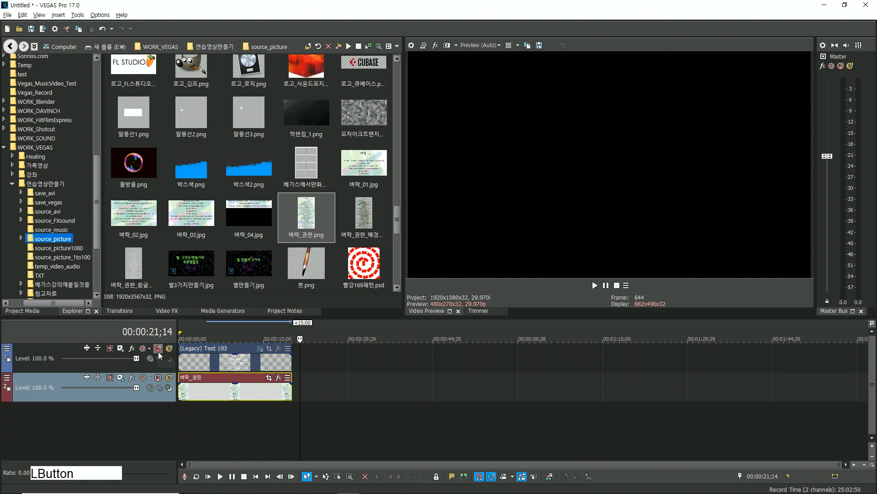
drag(215, 415, 160, 402)
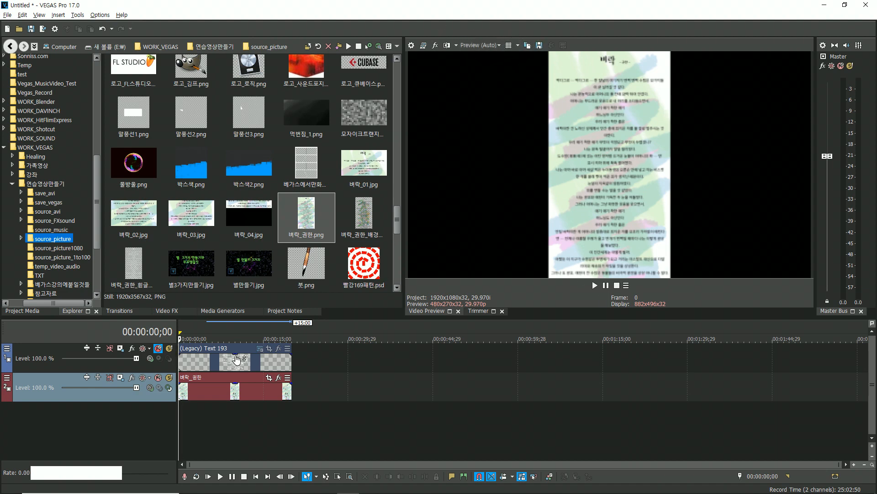
- Match the poem image's crop area to the output aspect in Event Pan/Crop
click(268, 378)
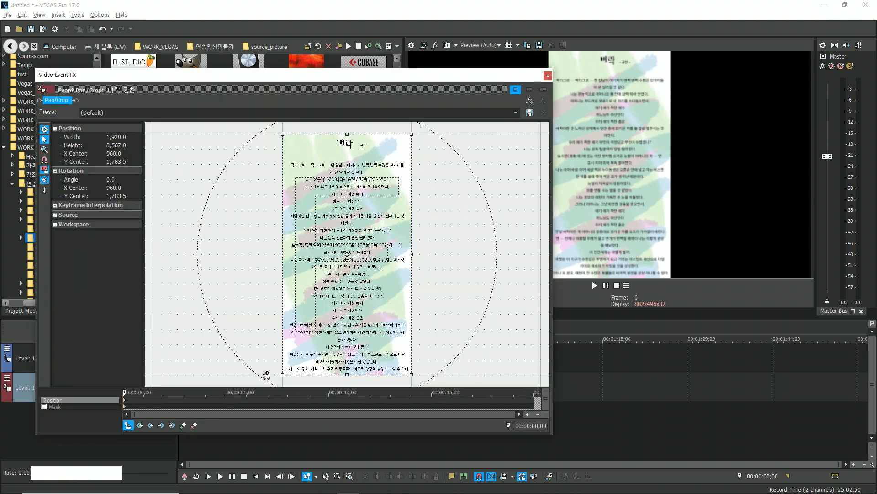
right_click(353, 240)
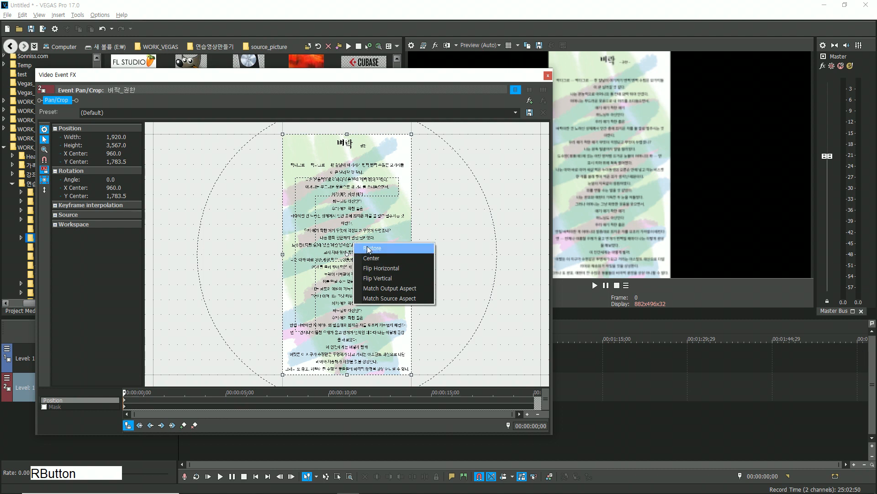
click(399, 289)
- Restrict crop movement to the vertical and place the crop area above the image at the first keyframe, Y centre about -544.9
drag(360, 274, 361, 292)
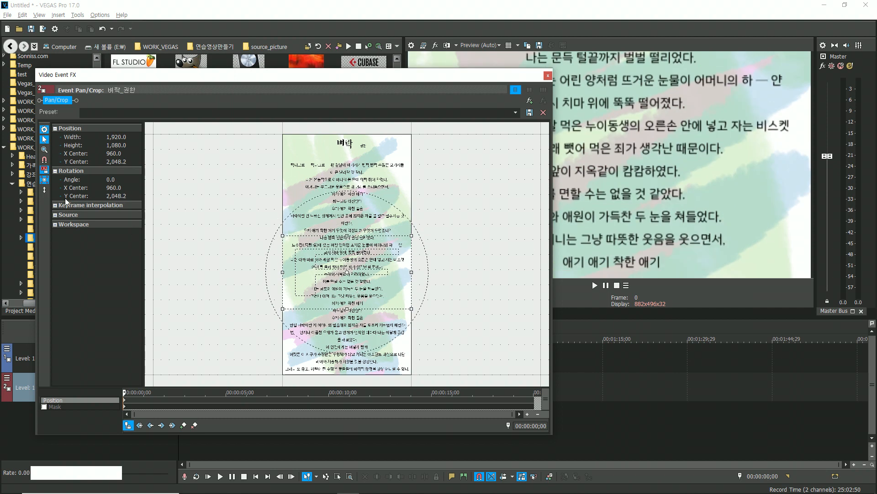
click(44, 191)
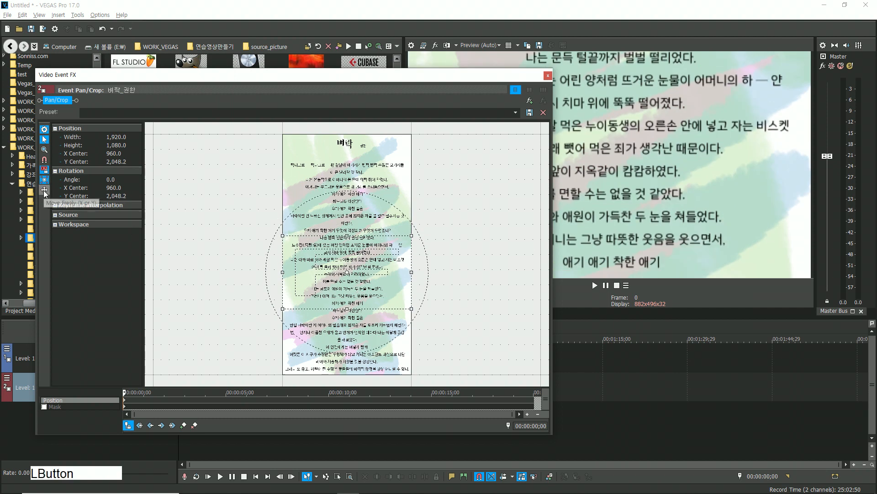
drag(338, 279, 337, 106)
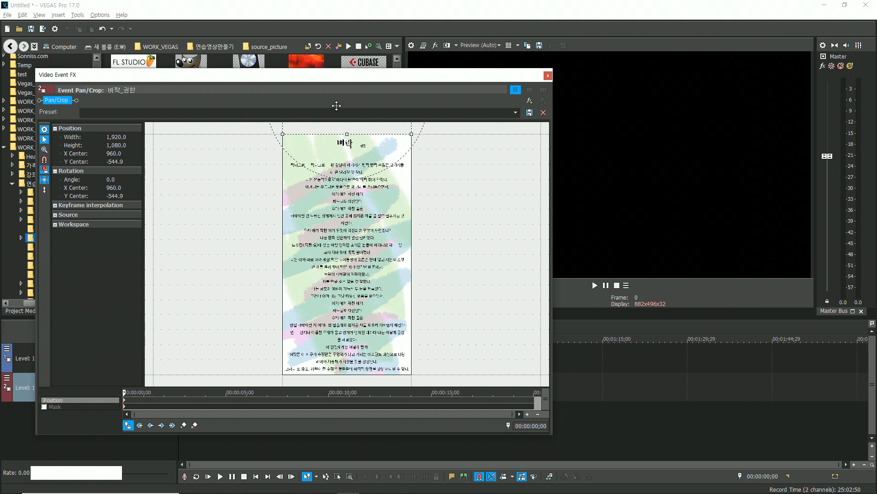
- Add a crop keyframe at 00:00:20;00 with the area below the image, Y centre about 4,118.7, and close Event Pan/Crop
drag(125, 391, 555, 408)
drag(325, 127, 326, 441)
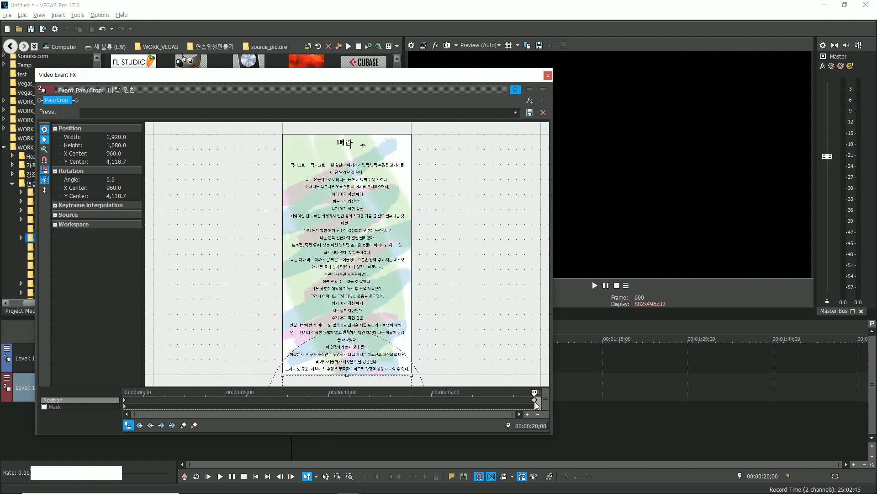
drag(536, 402, 528, 403)
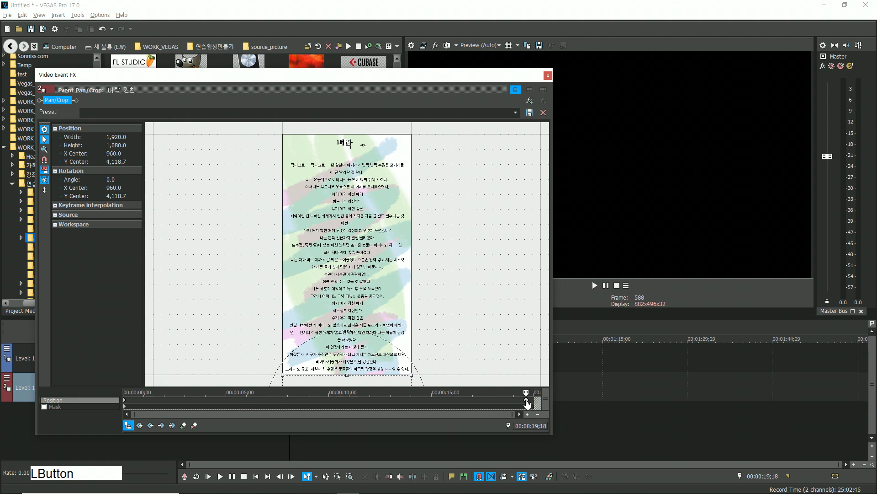
mouse_move(350, 384)
mouse_down()
mouse_move(353, 358)
mouse_move(355, 382)
mouse_up()
drag(526, 400, 547, 147)
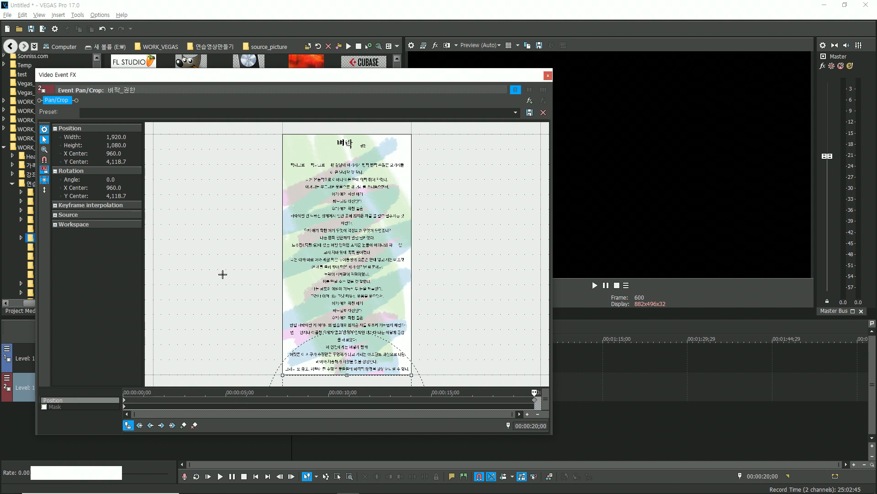
click(548, 75)
- Play the timeline from the start to check how the poem image scrolls upward
click(225, 428)
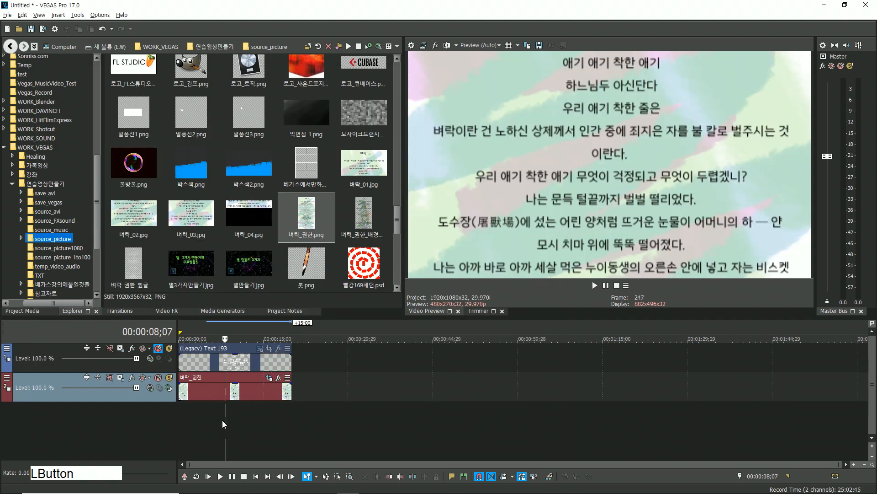
key(Home)
key(space)
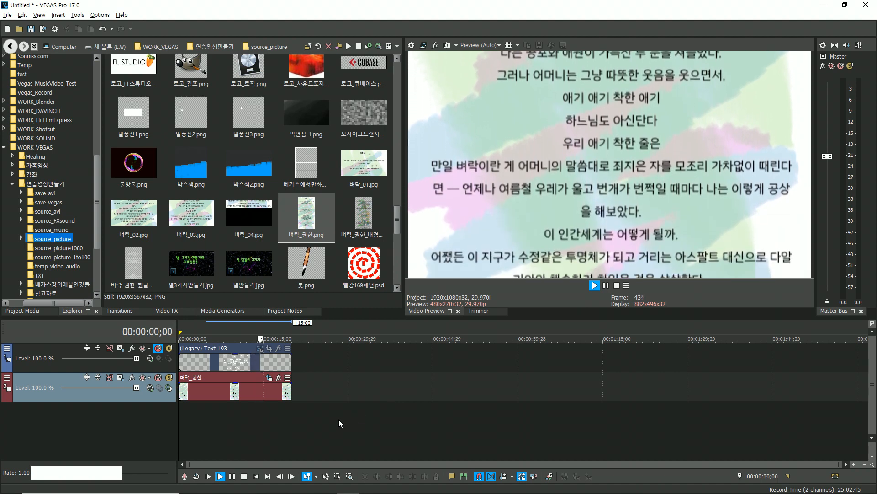
key(space)
click(248, 412)
drag(248, 412, 151, 384)
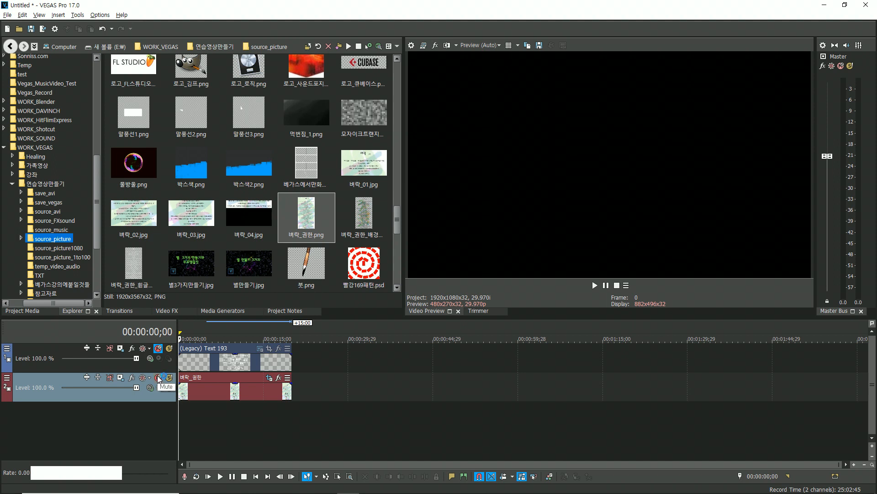
- Mute the poem image's track and place the white-lettered 벼락_권한 image on a new track beneath it
click(158, 378)
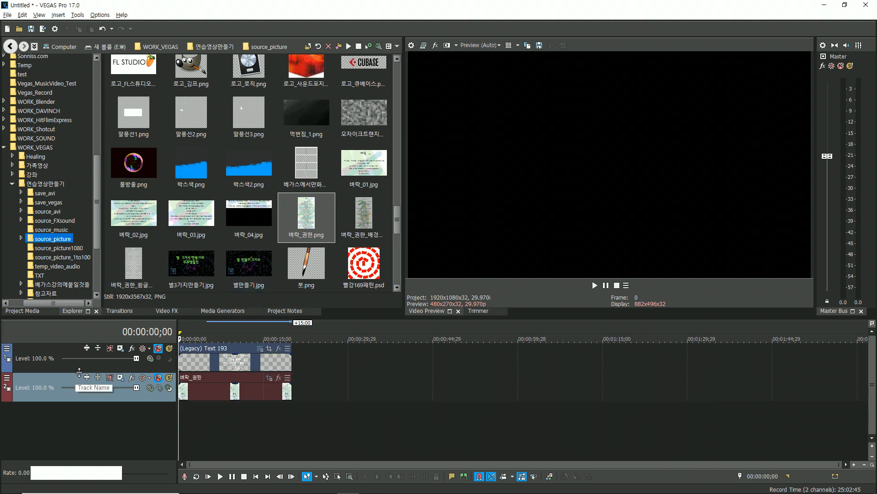
drag(397, 213, 404, 230)
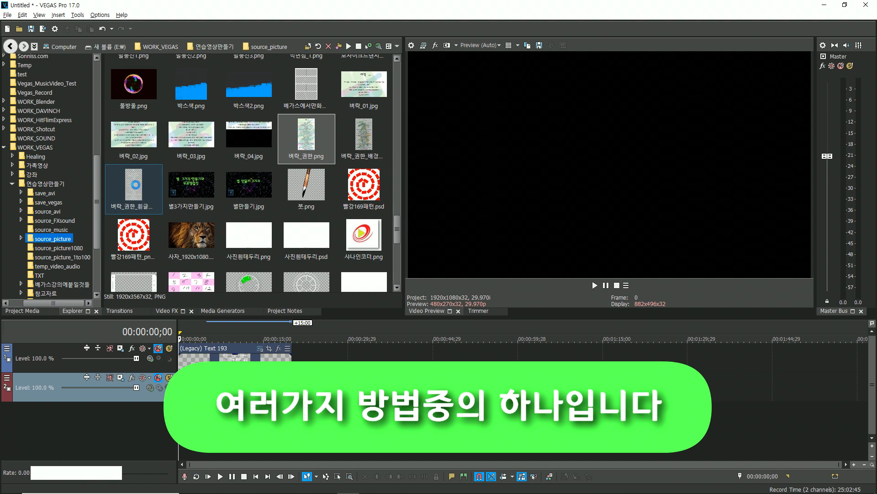
drag(134, 187, 144, 411)
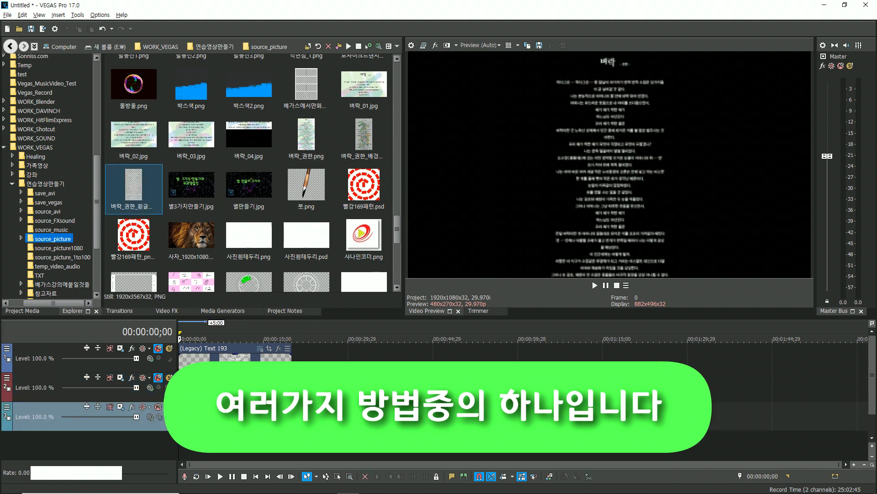
- Extend the 벼락_권한_흰글씨 event to 00:00:20;00 and match its Event Pan/Crop frame to the output aspect
drag(209, 420, 293, 427)
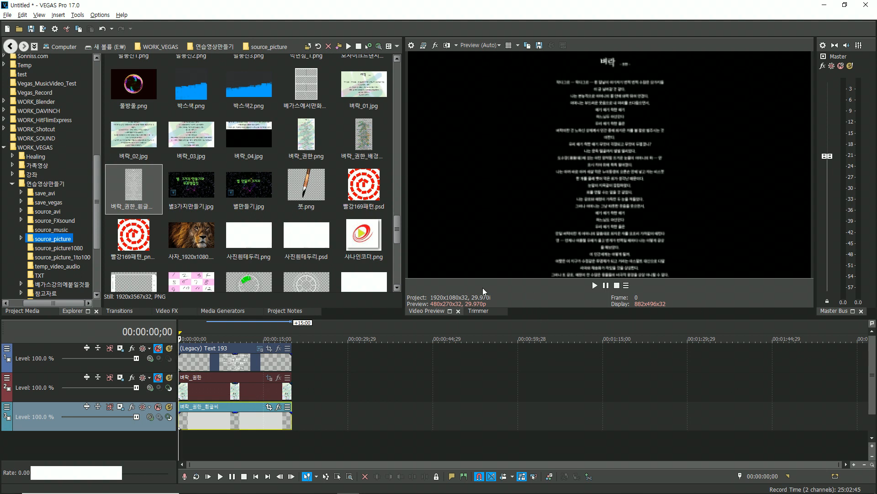
click(270, 407)
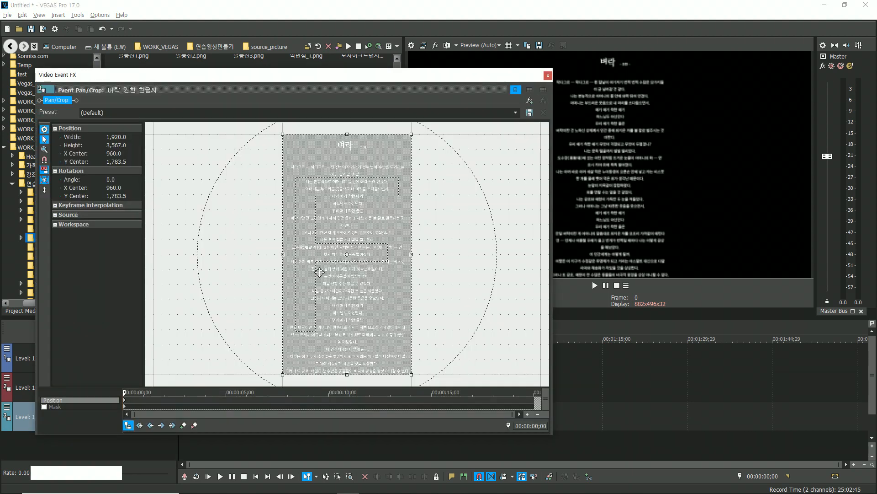
right_click(320, 272)
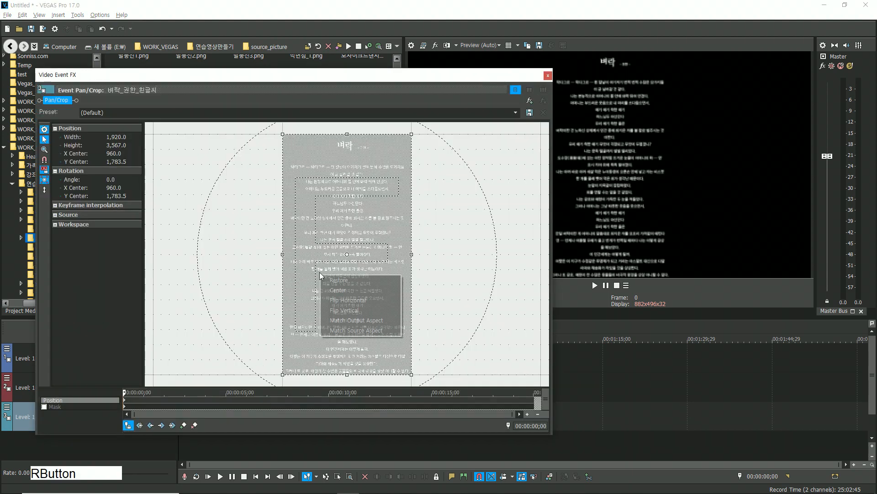
click(365, 322)
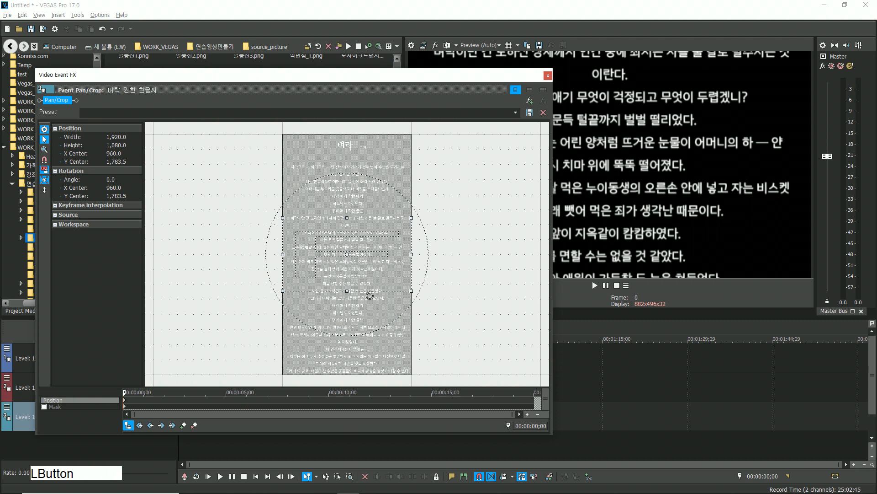
- Keyframe the crop area above the image at the start, Y centre about -538.1, and below it at 00:00:20;00, about 4,105.1; close Event Pan/Crop
drag(365, 278, 373, 123)
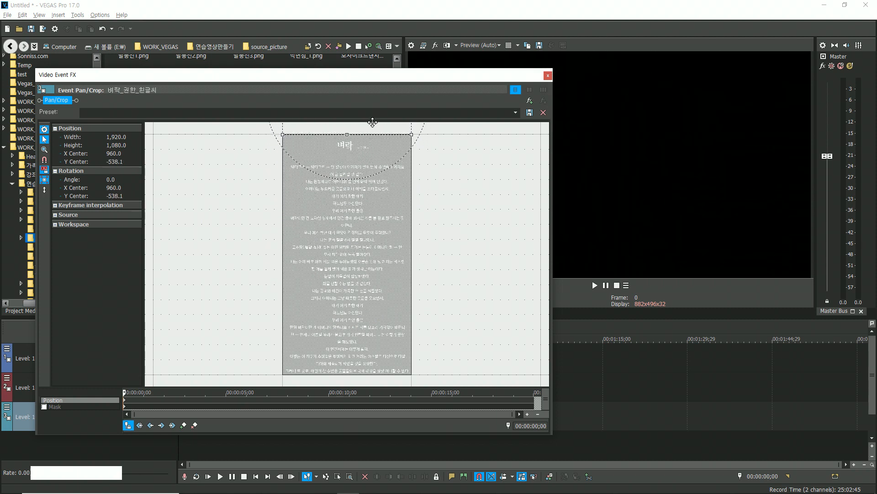
drag(123, 391, 289, 390)
drag(496, 407, 553, 405)
drag(325, 129, 330, 440)
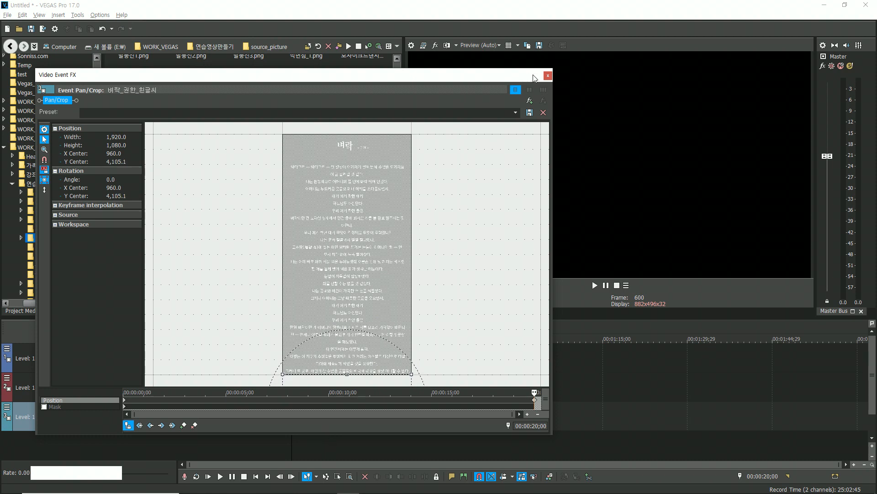
click(548, 76)
- Play the timeline from the start to check the upward scroll of the white-lettered poem, and return to the beginning
click(212, 452)
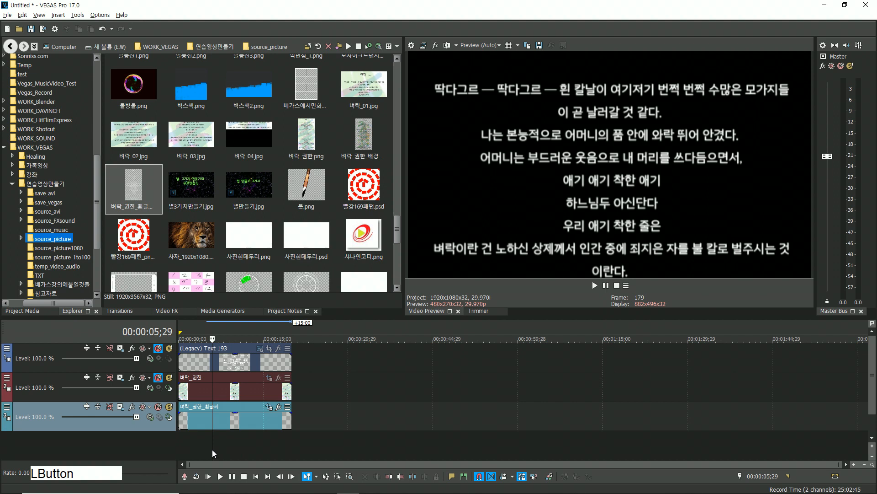
click(180, 441)
key(space)
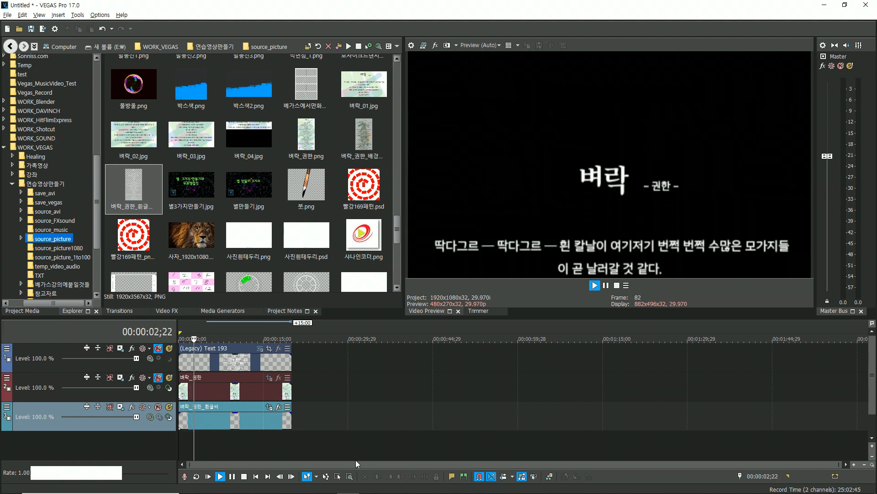
key(space)
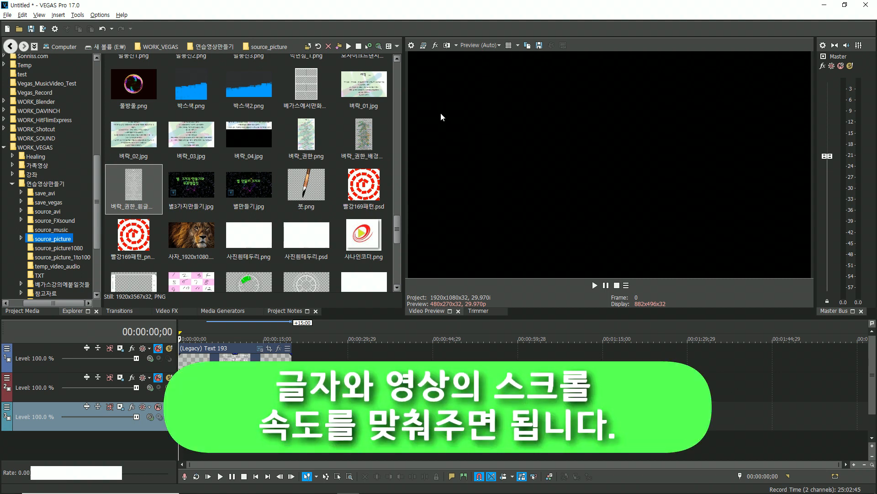
click(193, 453)
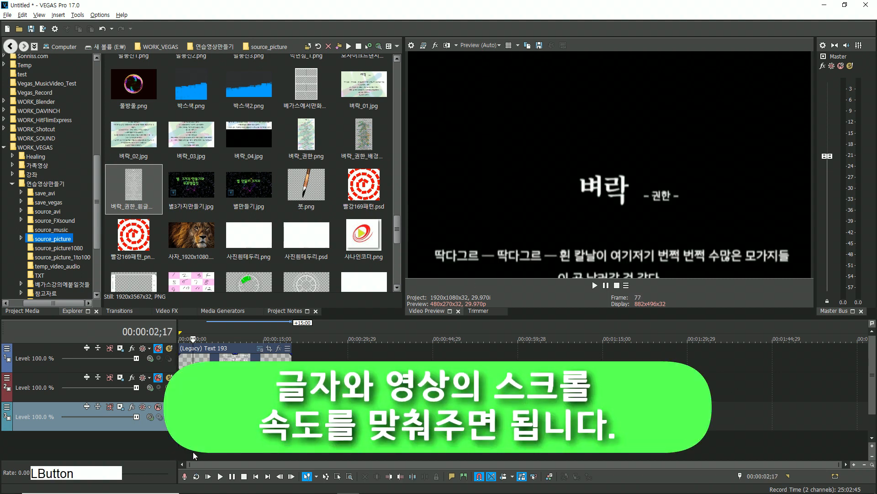
drag(192, 442, 167, 442)
key(space)
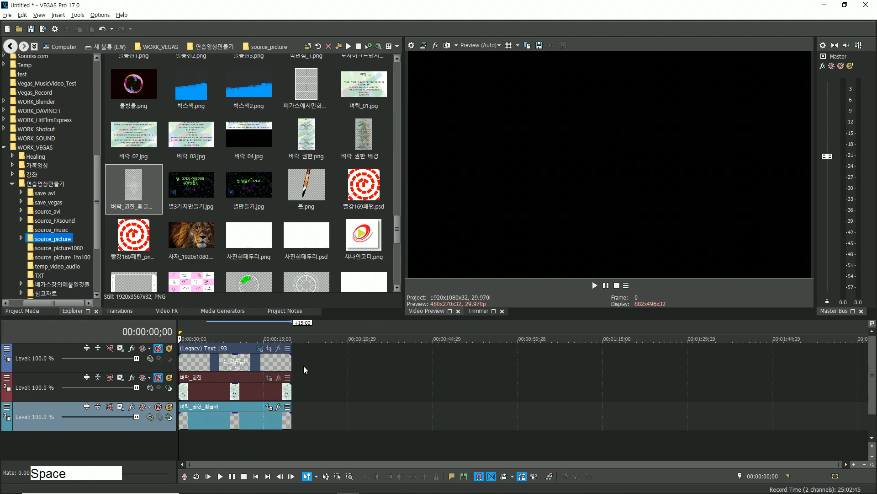
- Reopen Event Pan/Crop for the white-lettered event and scrub through its keyframes to review the crop movement
click(269, 408)
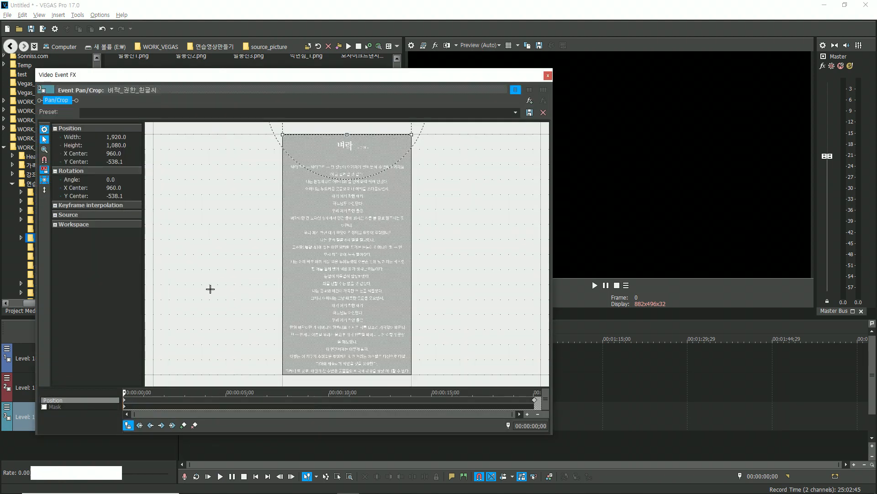
drag(124, 392, 398, 392)
drag(492, 387, 91, 389)
- Copy the first keyframe's Y centre, -538.1, onto a new line at the end of 벼락_권한.txt in Notepad
click(280, 490)
triple_click(282, 452)
click(278, 455)
key(Return)
key(Return)
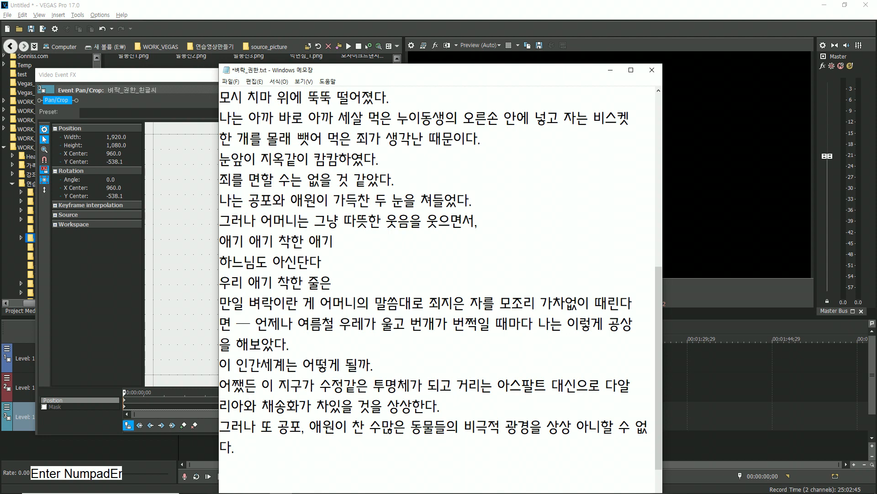
click(133, 163)
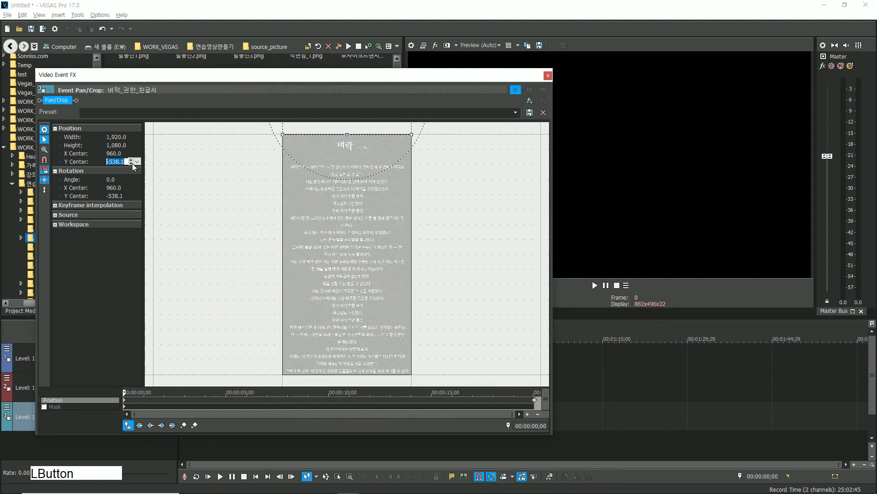
key(ctrl+c)
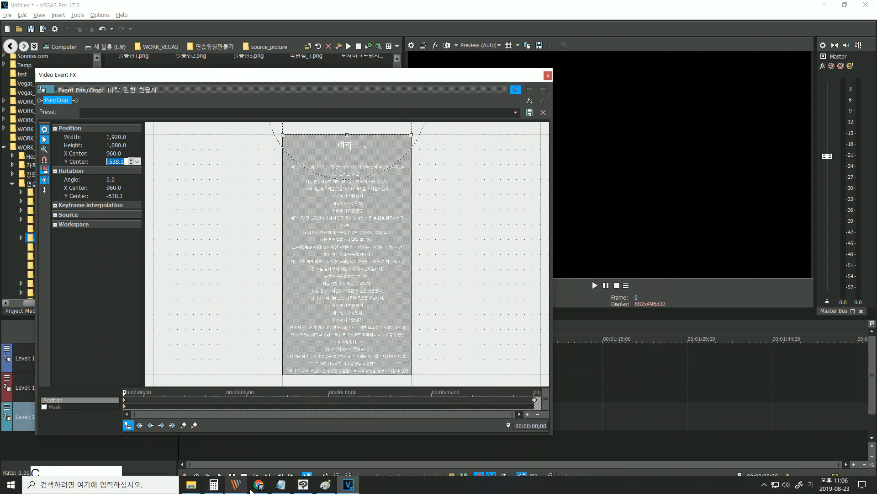
click(280, 487)
key(ctrl+v)
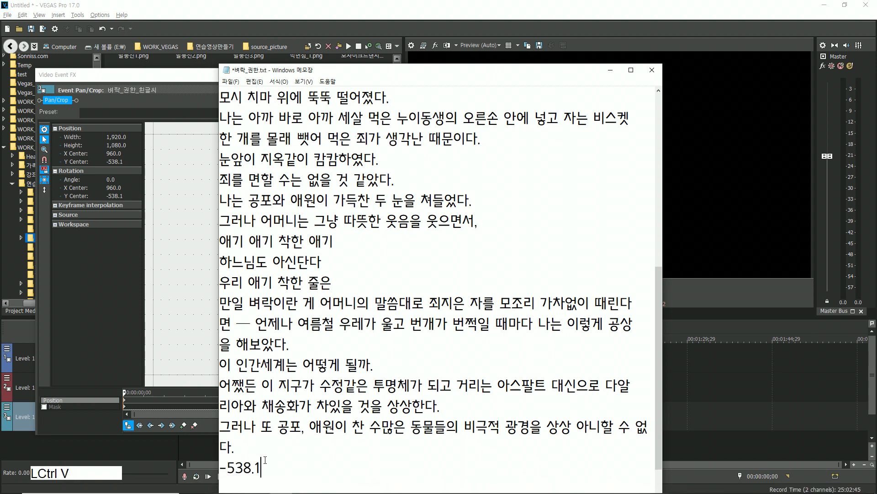
- Copy the Y centre of the 00:00:20;00 keyframe, 4,105.1, into the Notepad note after -538.1, separated by a comma
click(118, 268)
drag(149, 392, 654, 392)
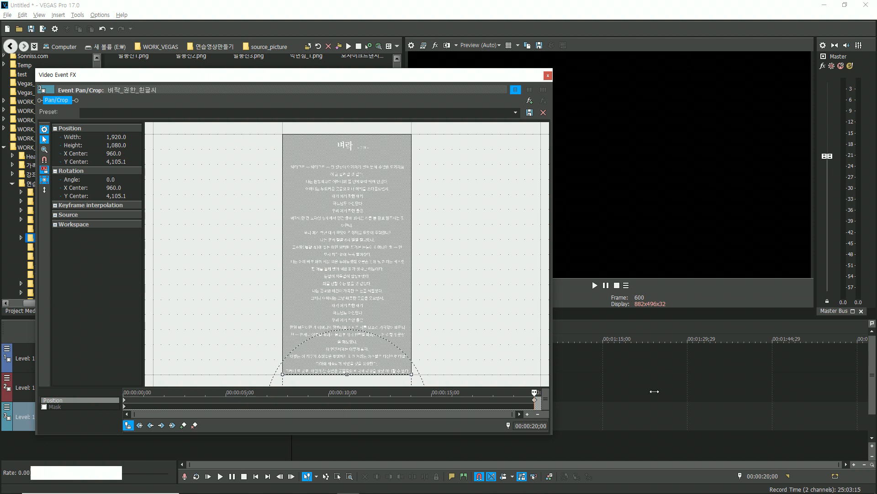
click(128, 162)
click(108, 162)
key(ctrl+c)
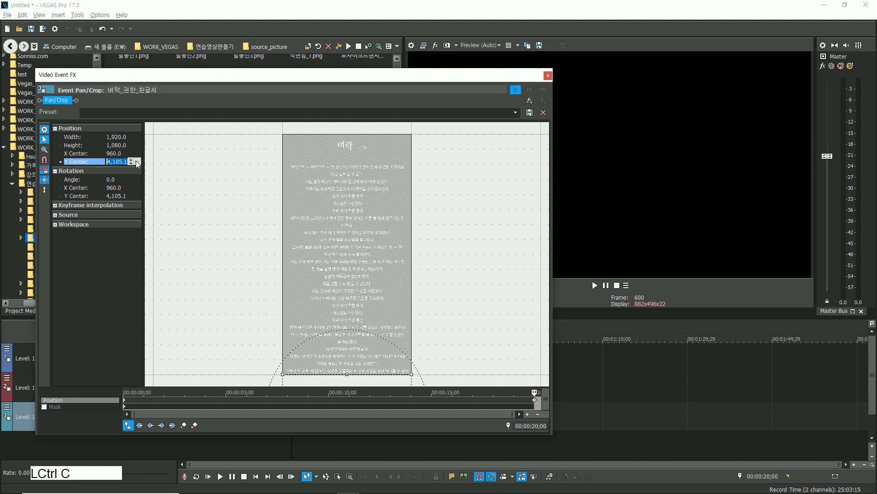
mouse_move(206, 486)
click(280, 485)
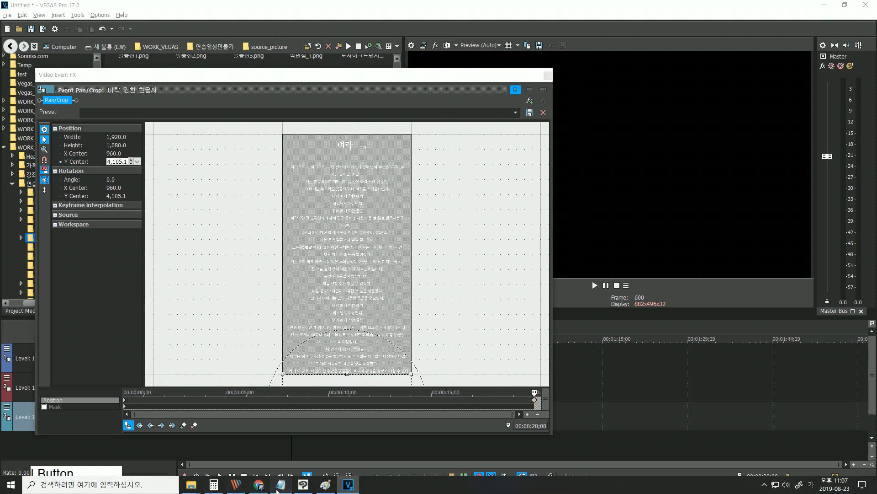
key(ctrl+v)
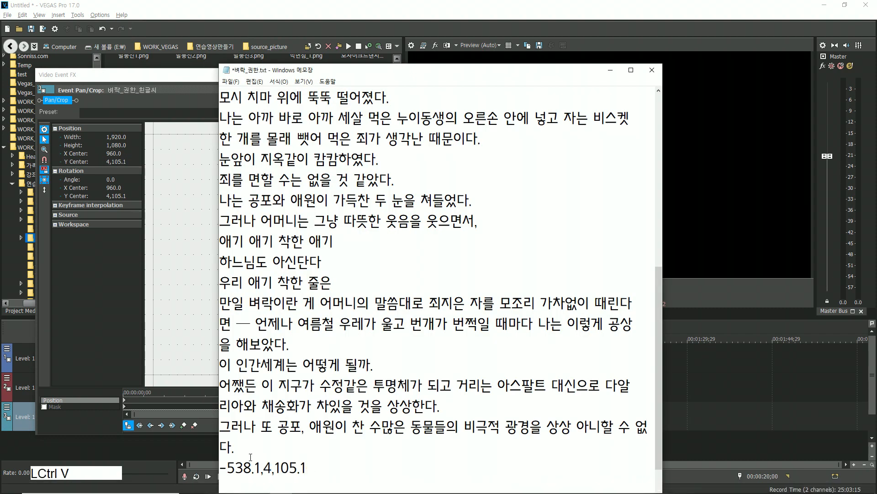
- Move the Notepad window aside, open Calculator, and copy 538.1 from the note
drag(381, 74, 254, 31)
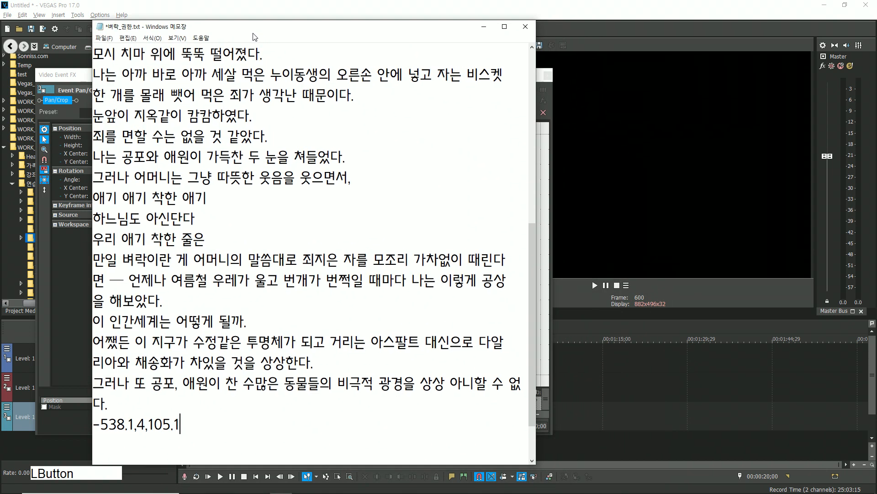
click(214, 485)
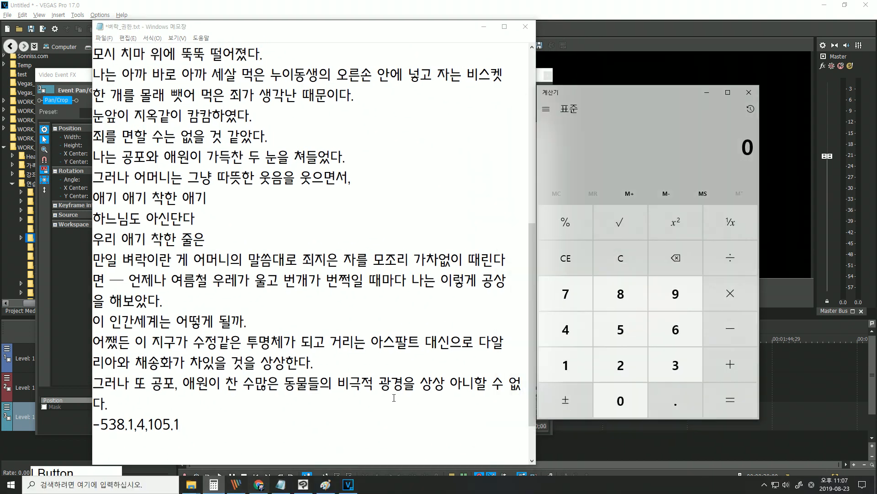
drag(136, 427, 103, 428)
key(ctrl+c)
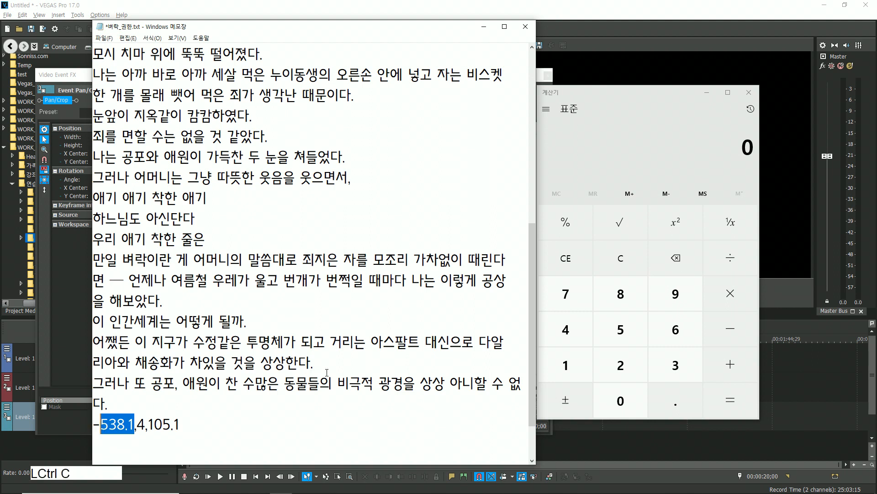
- Calculate the total scroll distance in Calculator by adding 538.1 and 4105.1
click(626, 333)
click(662, 363)
click(637, 301)
click(675, 399)
click(577, 363)
click(732, 359)
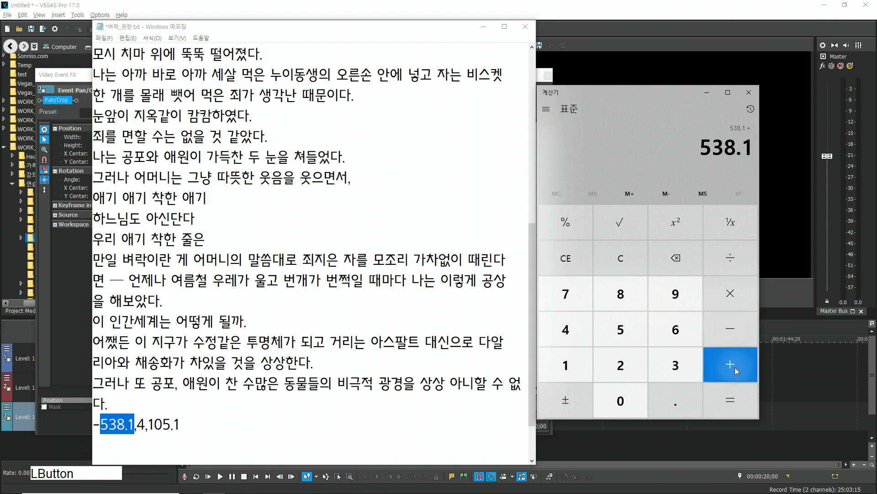
click(570, 342)
click(569, 364)
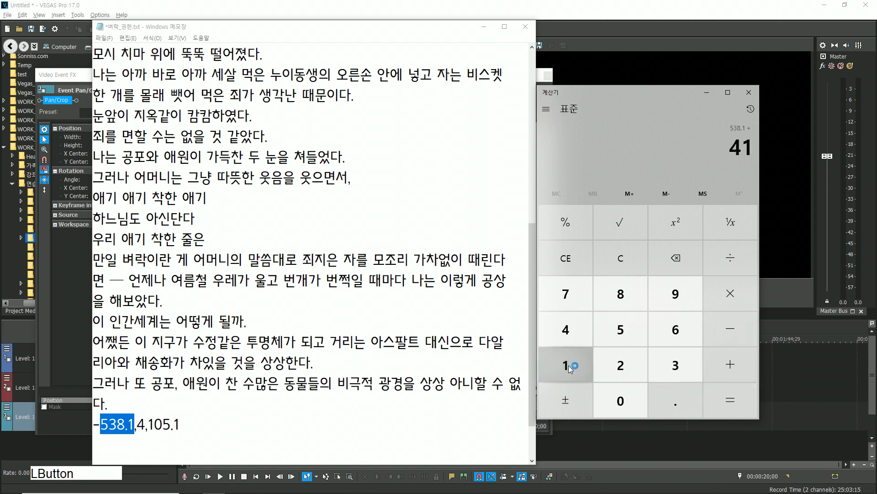
click(621, 398)
click(613, 331)
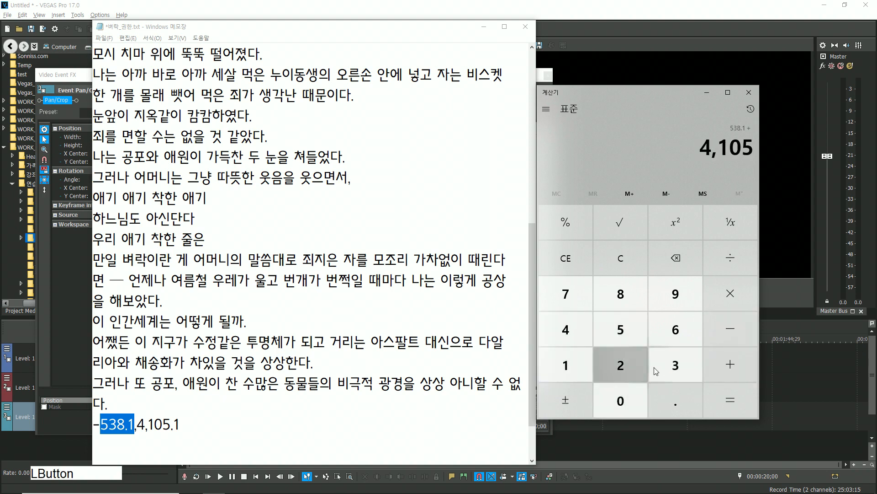
click(676, 402)
click(569, 353)
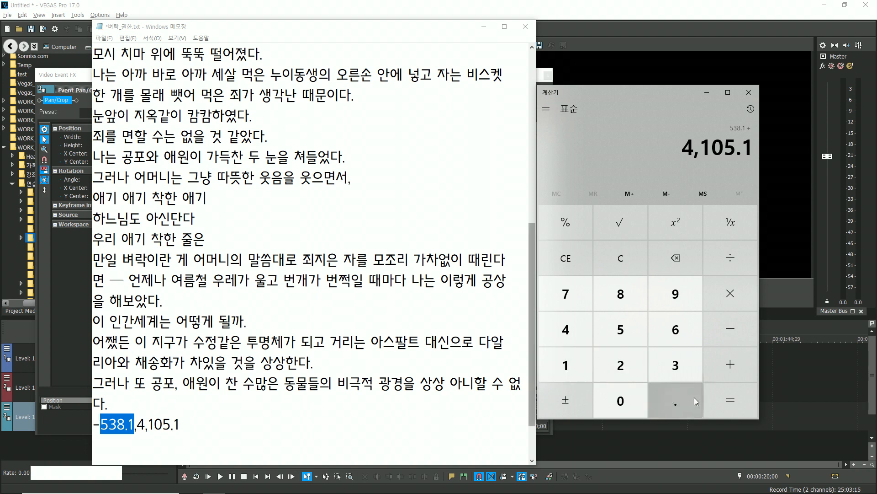
click(730, 398)
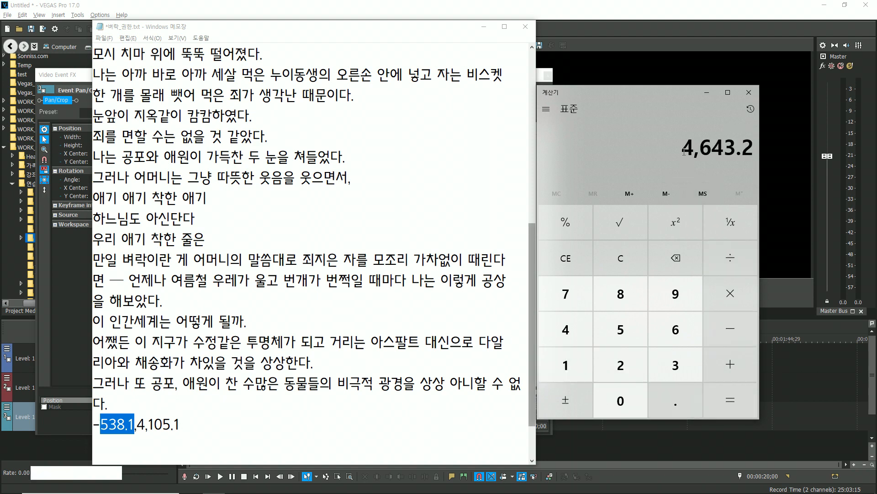
- Copy the calculated sum, minimize Calculator and Notepad, and close Event Pan/Crop back in VEGAS Pro
drag(684, 152, 697, 160)
key(ctrl+c)
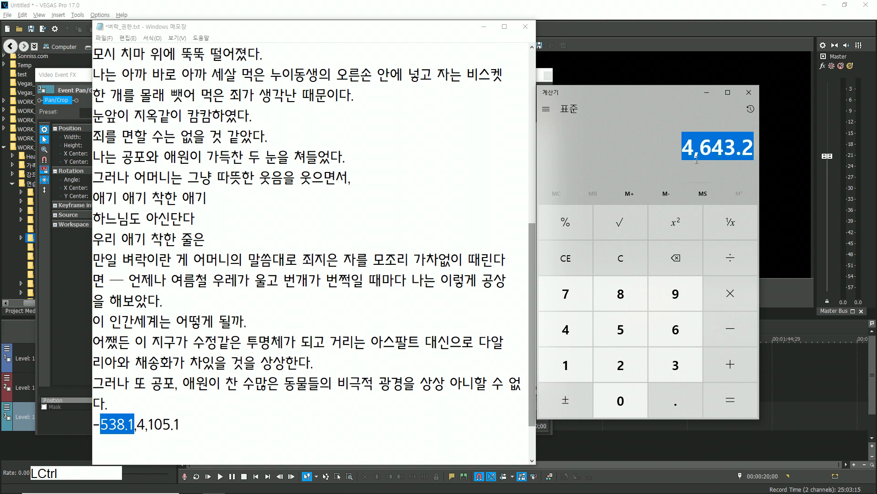
click(707, 92)
click(483, 26)
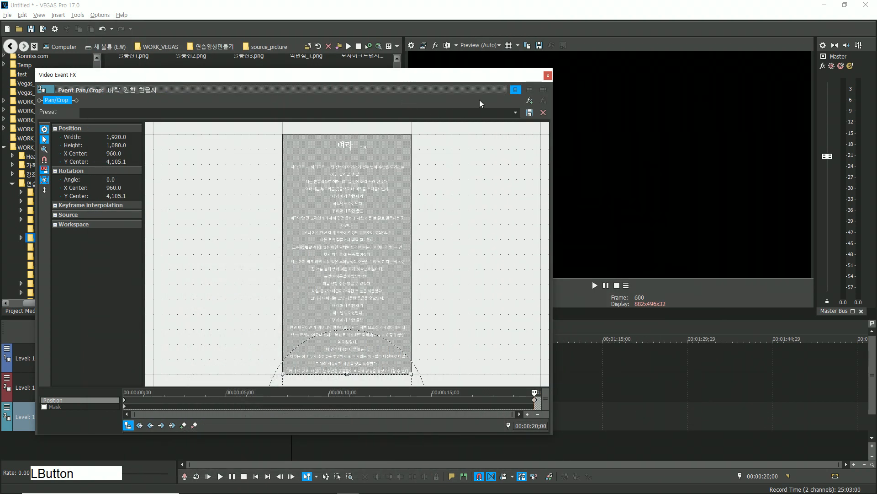
click(548, 75)
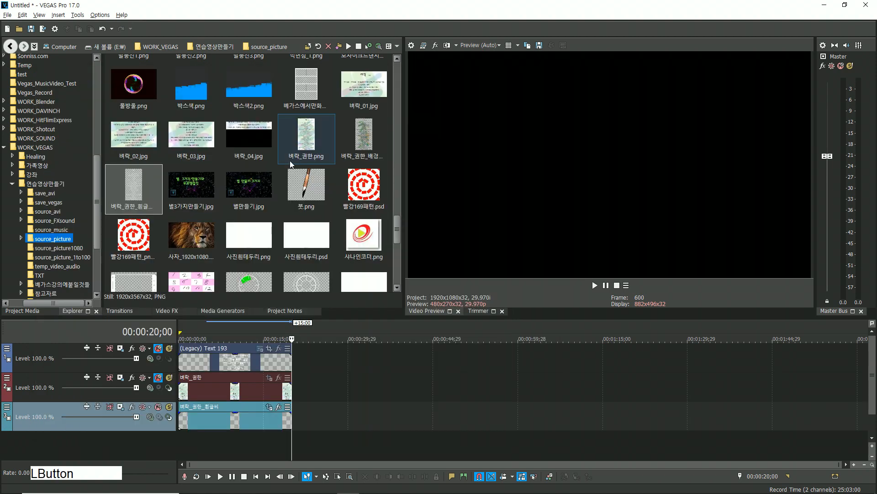
- Insert two empty video tracks above the white-lettered poem's track and select the lower one
right_click(52, 405)
click(99, 281)
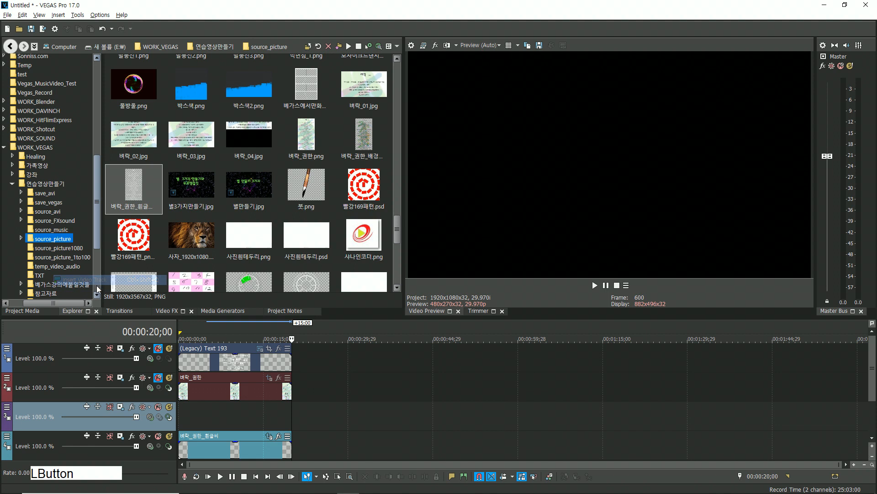
right_click(59, 407)
click(105, 283)
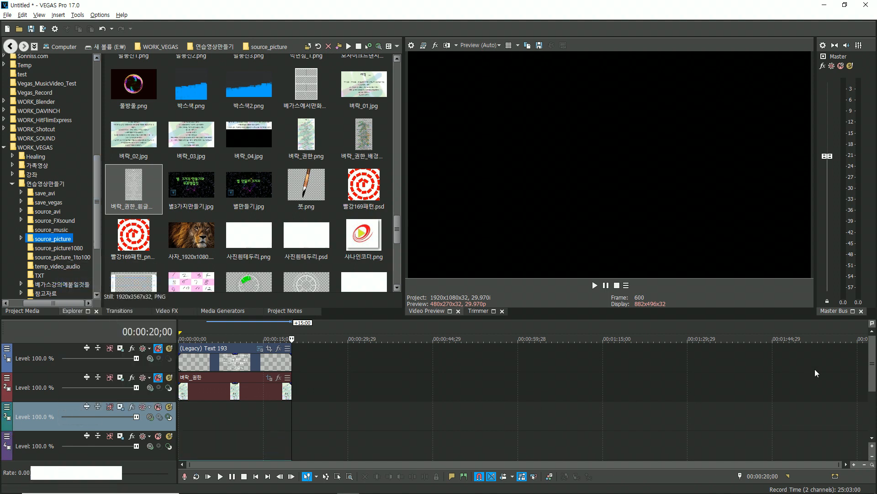
drag(865, 363, 869, 377)
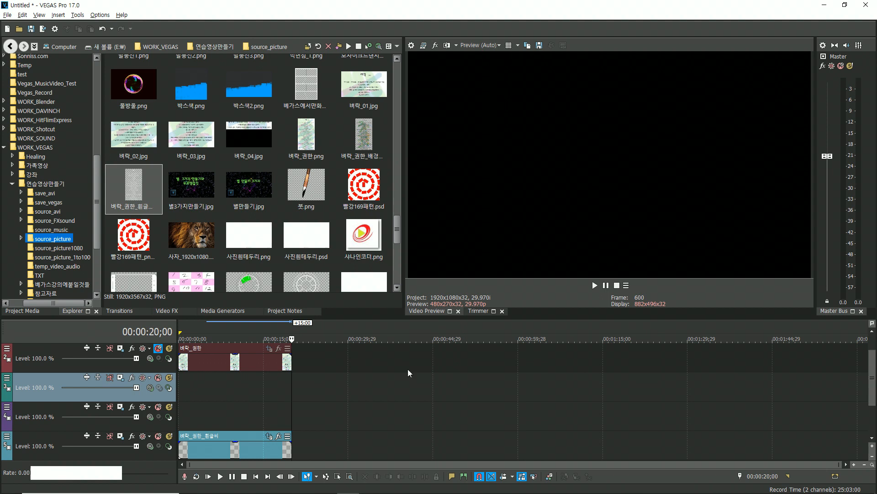
click(61, 408)
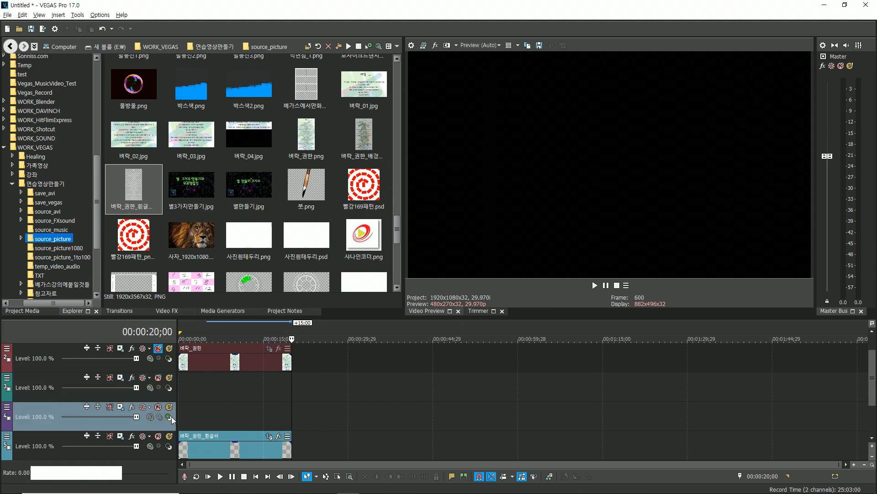
- Make track 4 a compositing child of track 3 and set the parent composite mode and both tracks to 3D Source Alpha
click(171, 415)
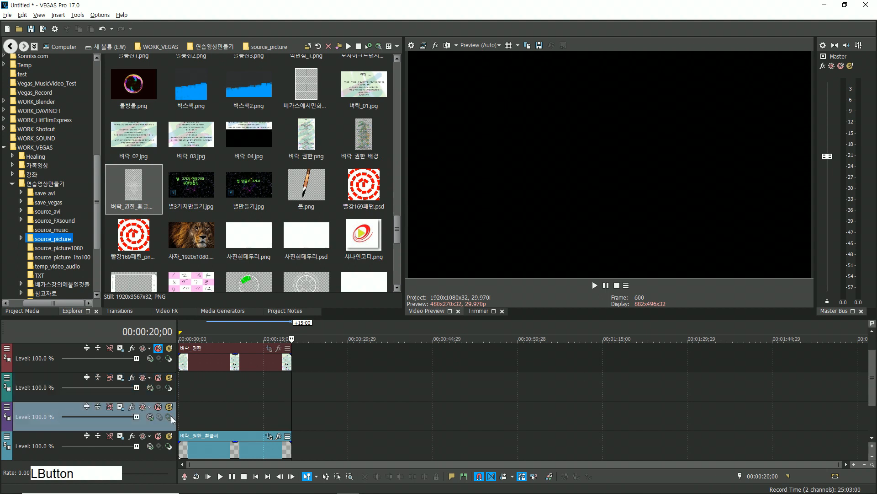
click(62, 379)
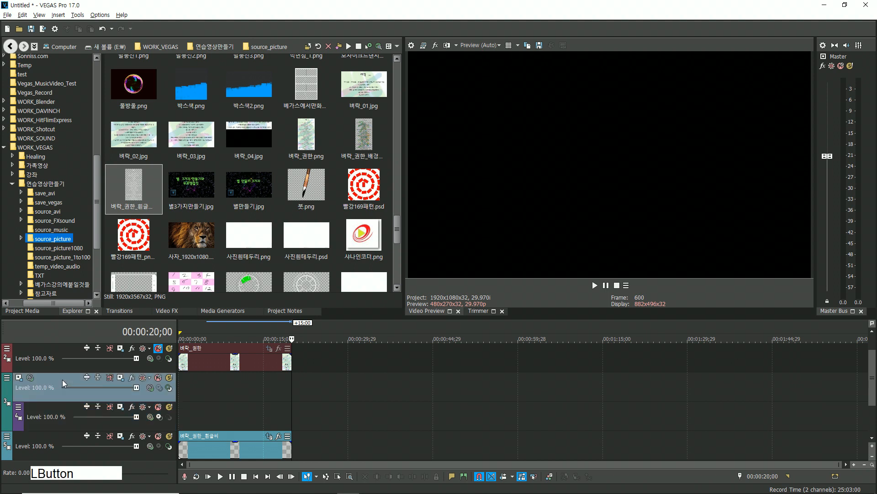
click(30, 378)
click(61, 221)
click(150, 389)
click(188, 230)
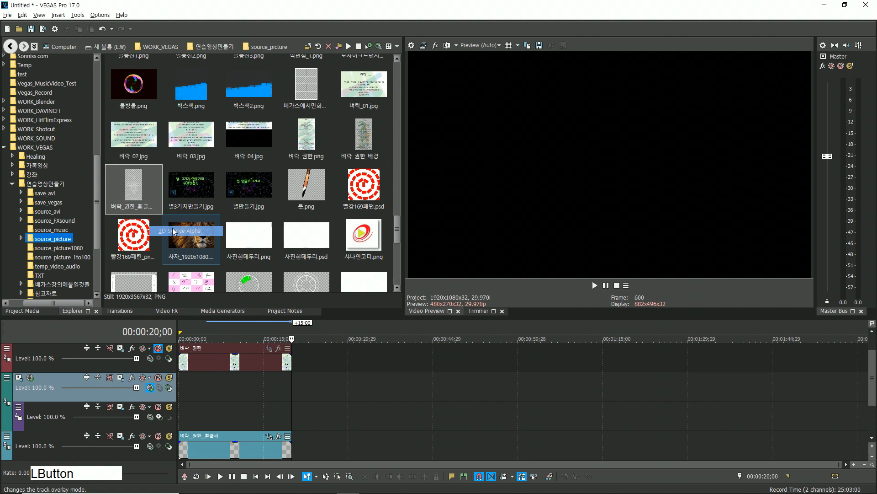
click(149, 417)
click(187, 260)
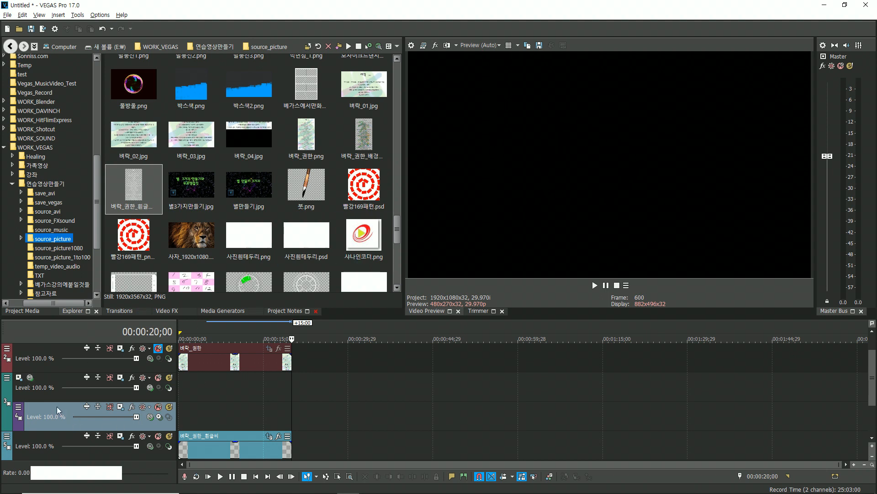
- In track 3's Parent Track Motion, set the Y position at 00:00:20;00 to the copied scroll distance of 4,643.20
click(18, 377)
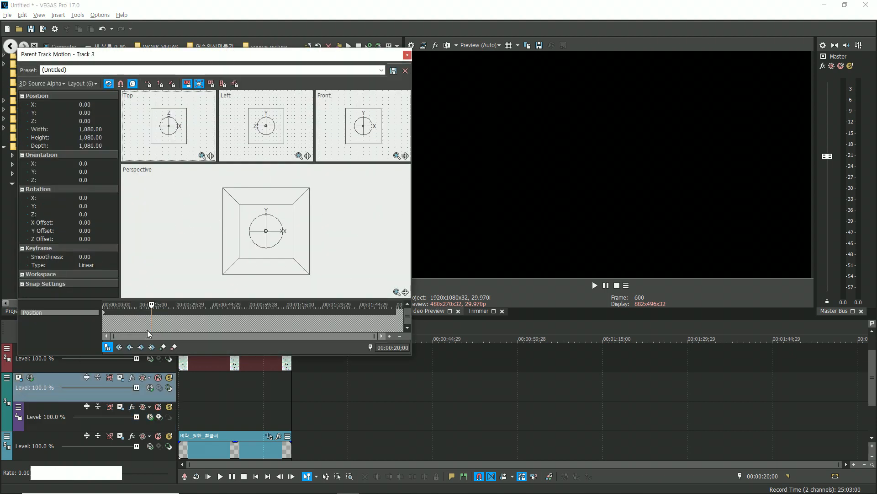
click(191, 304)
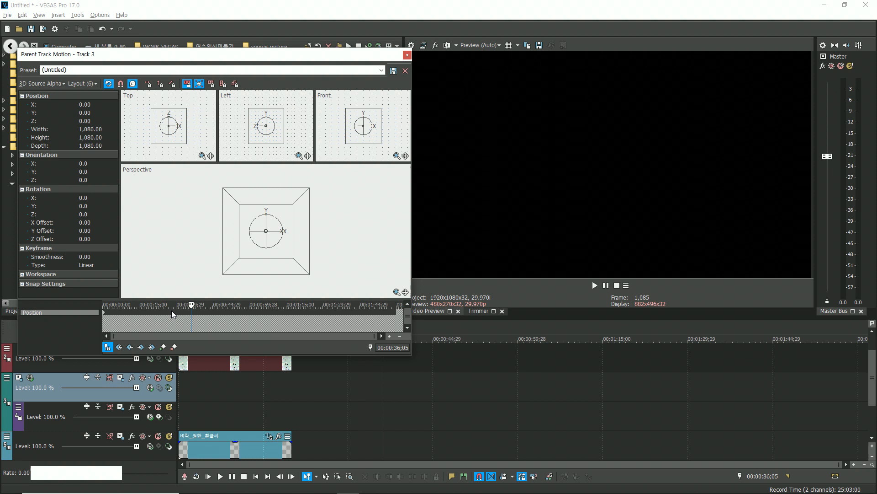
scroll(172, 311, up, 2)
click(291, 418)
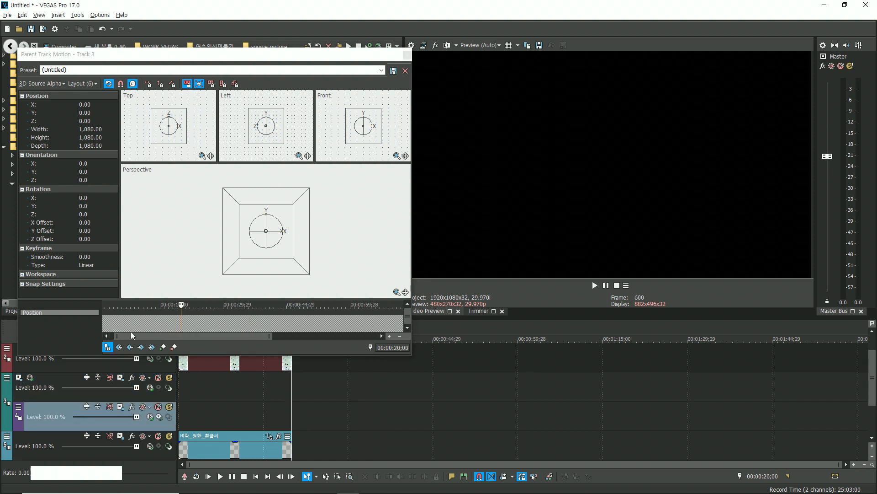
click(94, 114)
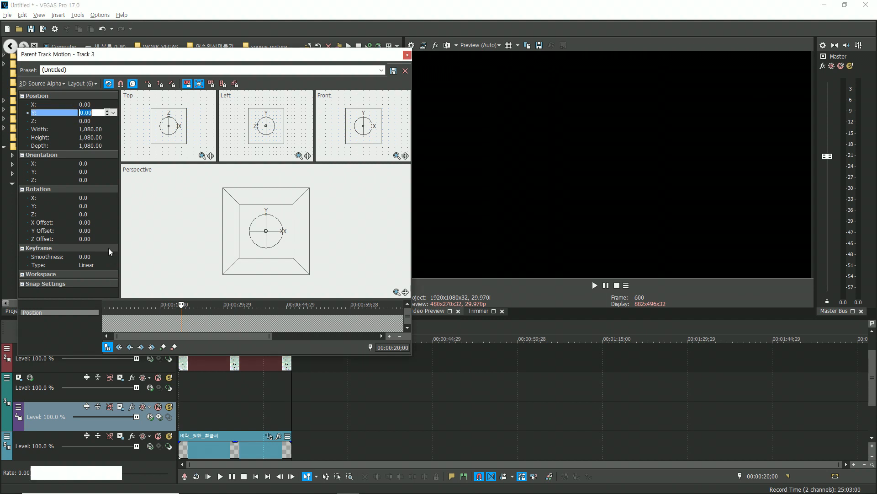
double_click(98, 114)
key(ctrl+v)
key(Return)
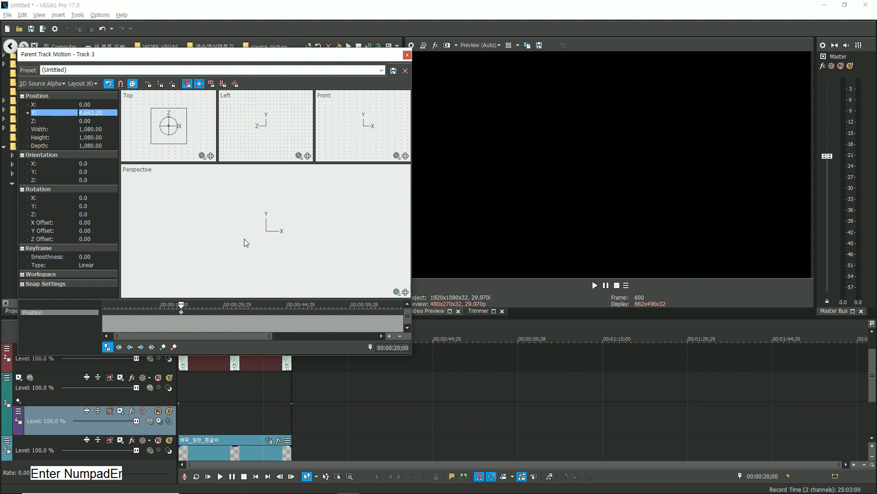
- Return the Parent Track Motion keyframe cursor to 00:00:00;00 and close the window
drag(181, 306, 102, 310)
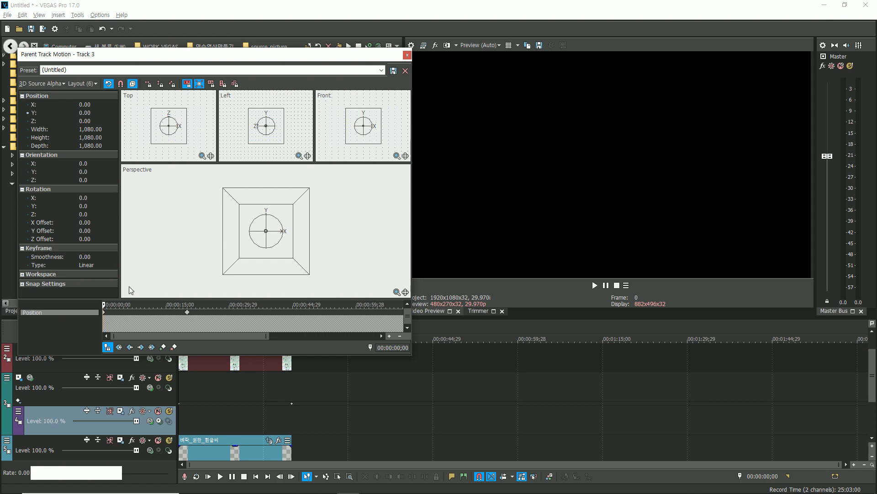
drag(103, 304, 78, 316)
click(407, 55)
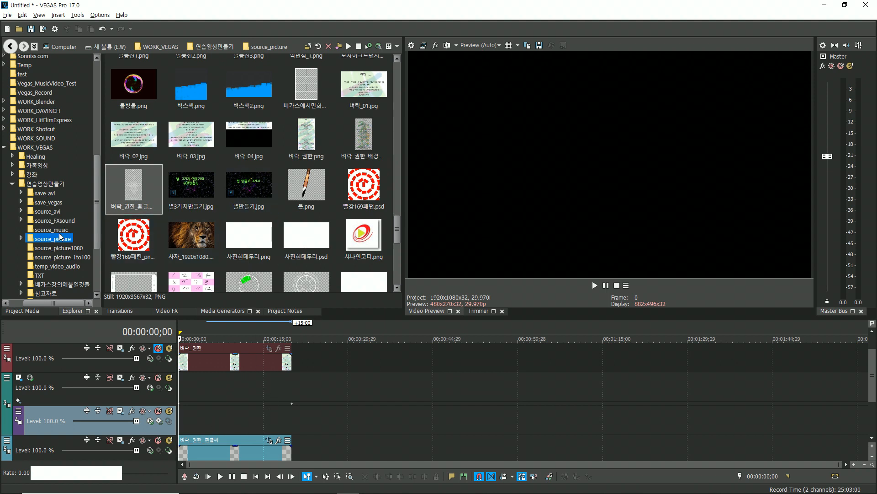
- Add the Gliding - 3320 clip from source_avi to the start of track 4, keeping the current project video settings
click(50, 211)
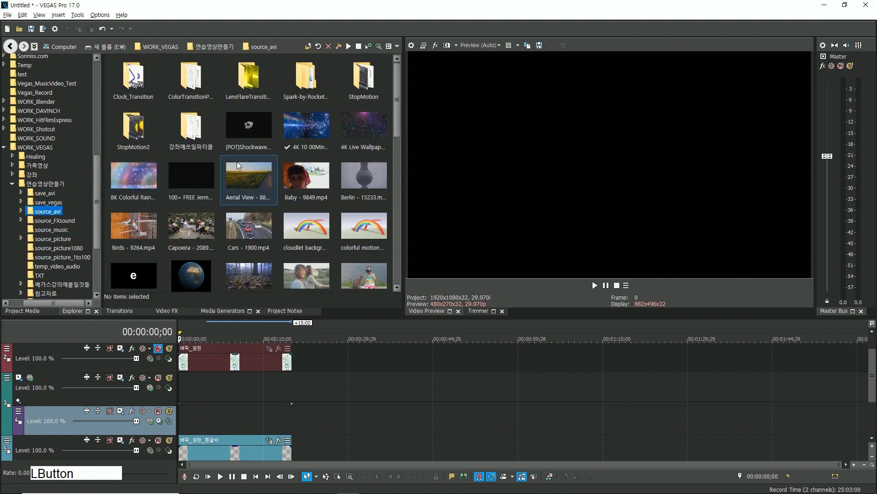
scroll(252, 191, down, 2)
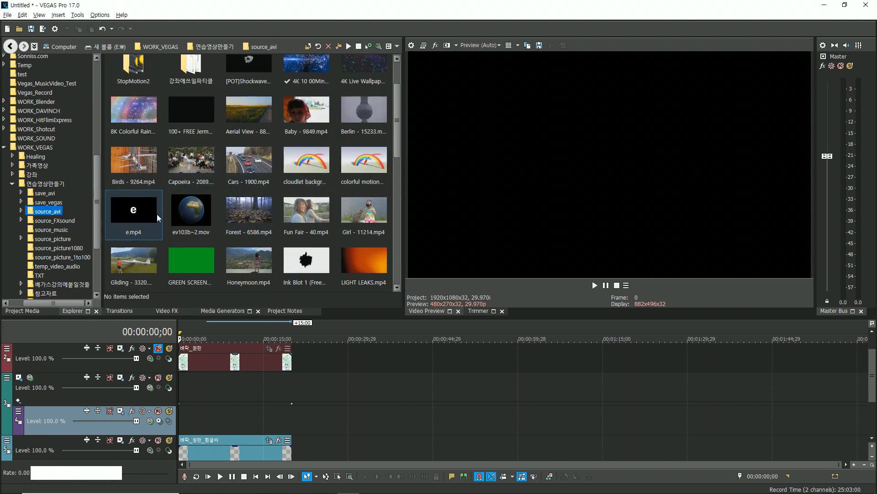
drag(142, 265, 170, 420)
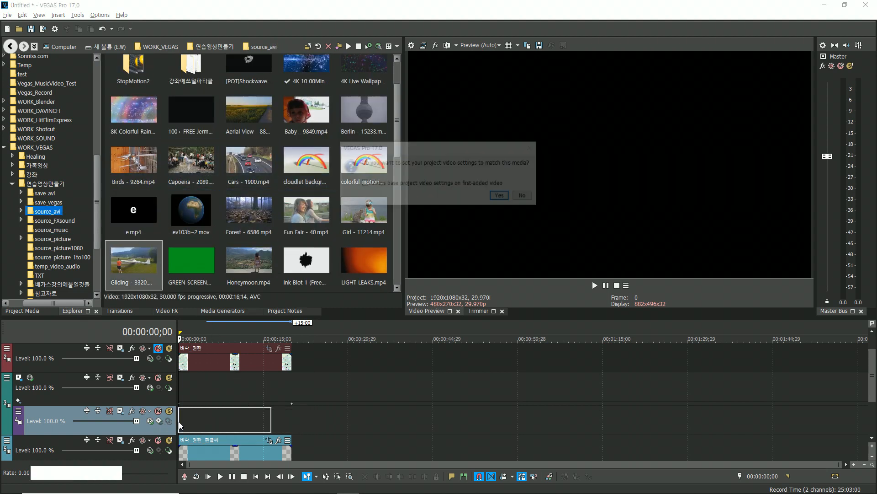
click(522, 198)
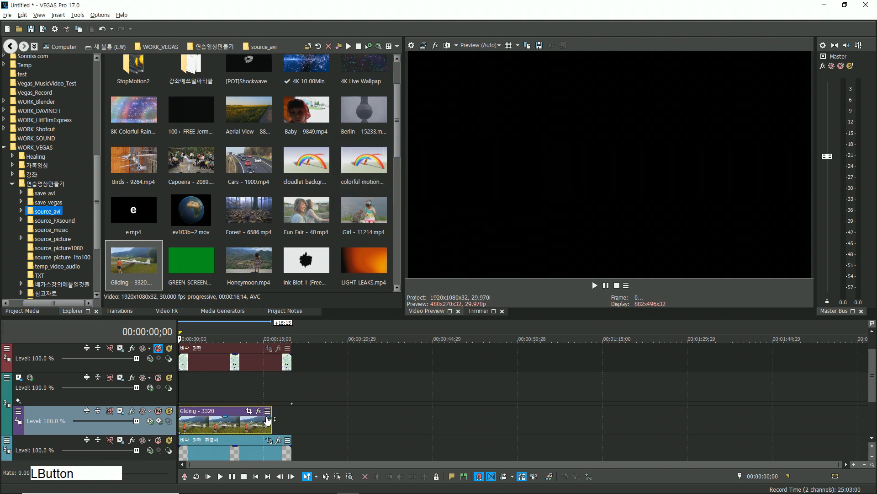
- Extend the Gliding clip's end to match the poem event's end and return the playhead to the start
drag(271, 425, 291, 424)
click(235, 424)
drag(234, 424, 179, 427)
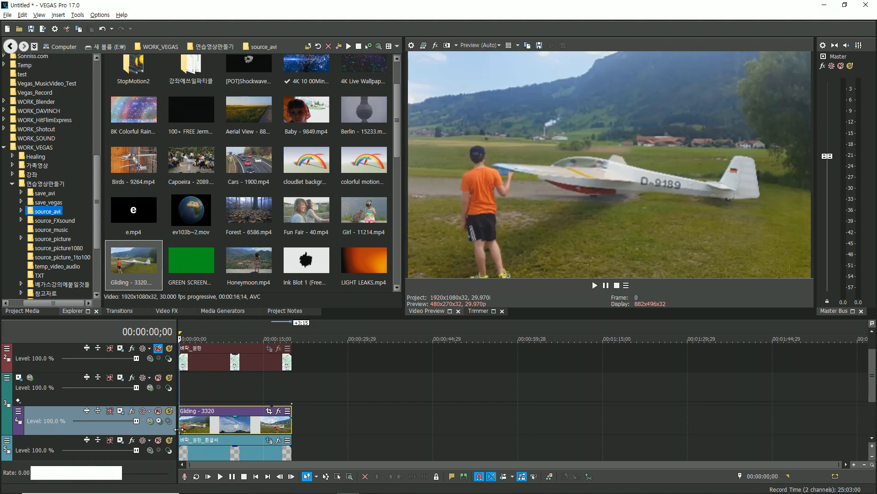
- In track 4's Track Motion, shrink the clip to about 640.90 by 360.50 and move it down to about X 29.59, Y -695.34
click(120, 412)
drag(327, 264, 286, 242)
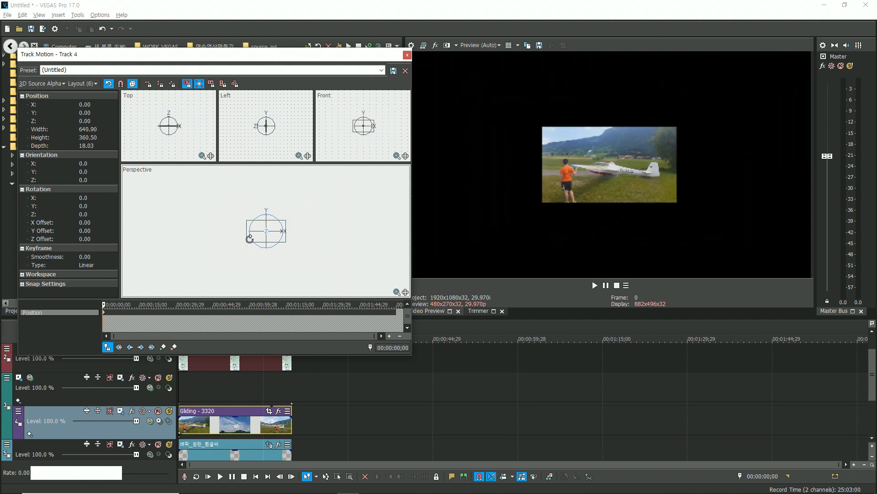
drag(288, 243, 289, 287)
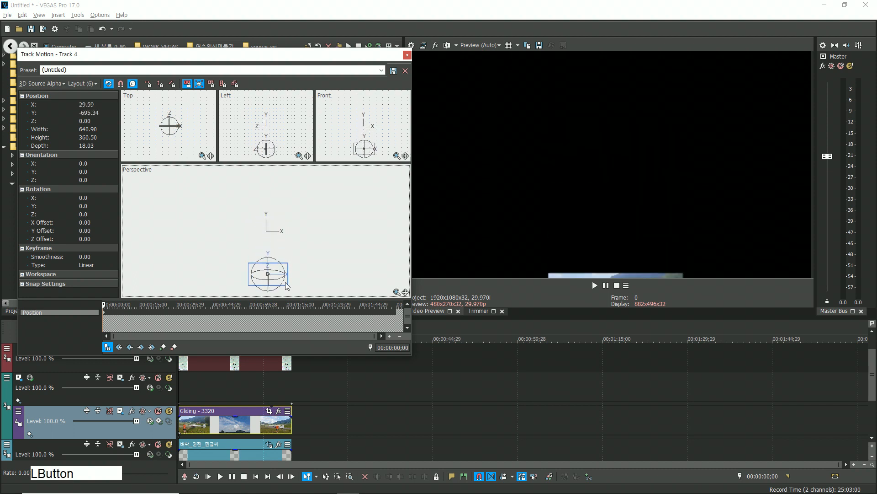
- Keyframe the clip at 00:00:06;27 in Track Motion, moving it down to about X 510.41, Y -1,812.33
click(126, 322)
drag(124, 305, 120, 305)
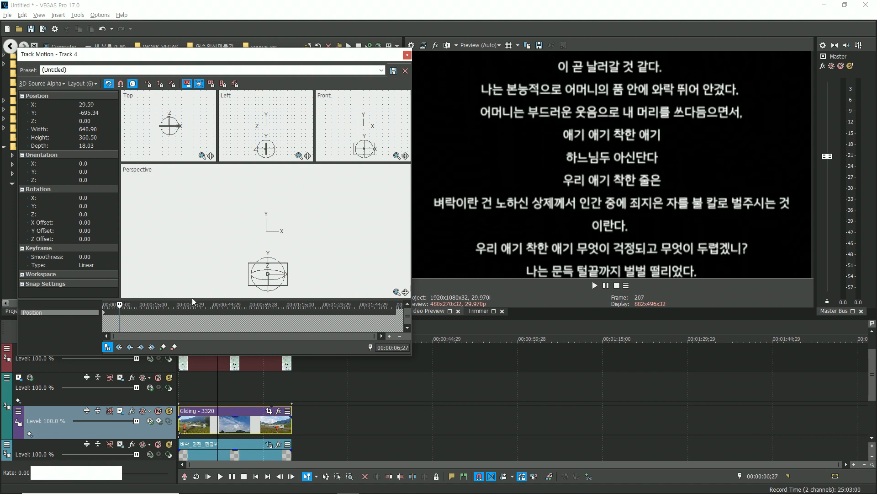
click(288, 286)
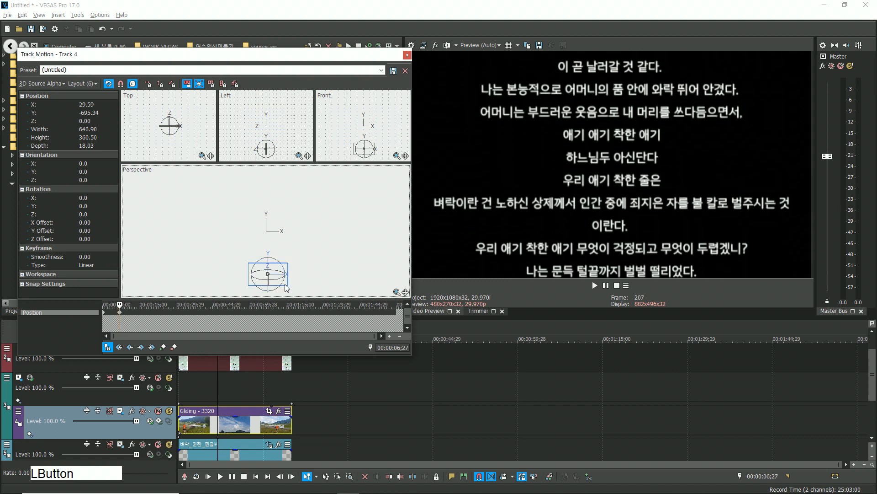
drag(288, 286, 313, 350)
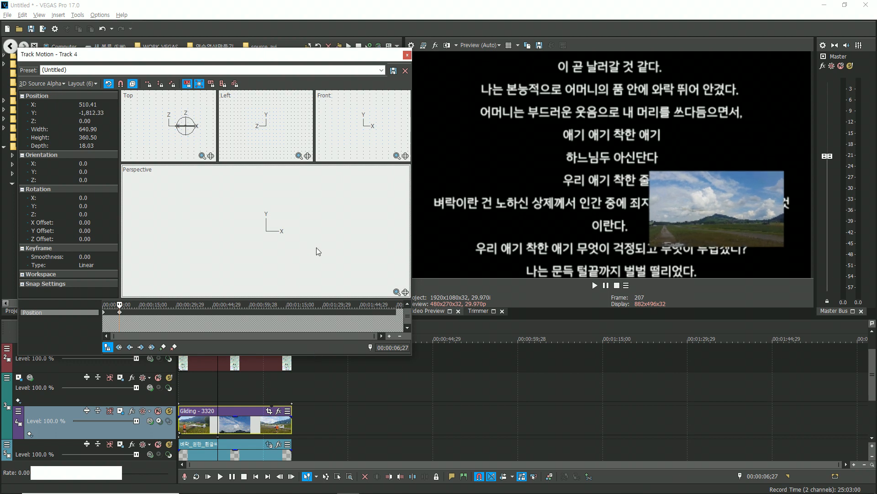
- Reposition the clip at 00:00:06;27 to about X 456.67, Y -2,027.31 using the Front view
drag(317, 248, 292, 160)
drag(340, 280, 331, 188)
drag(340, 250, 318, 200)
mouse_move(327, 266)
mouse_down()
mouse_move(361, 264)
mouse_move(357, 272)
mouse_move(322, 261)
mouse_up()
scroll(324, 253, up, 4)
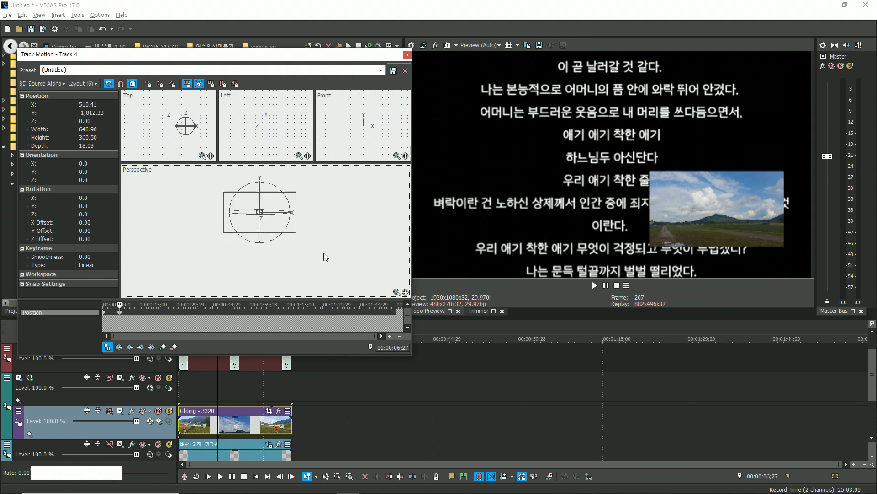
scroll(324, 251, down, 2)
drag(325, 254, 305, 234)
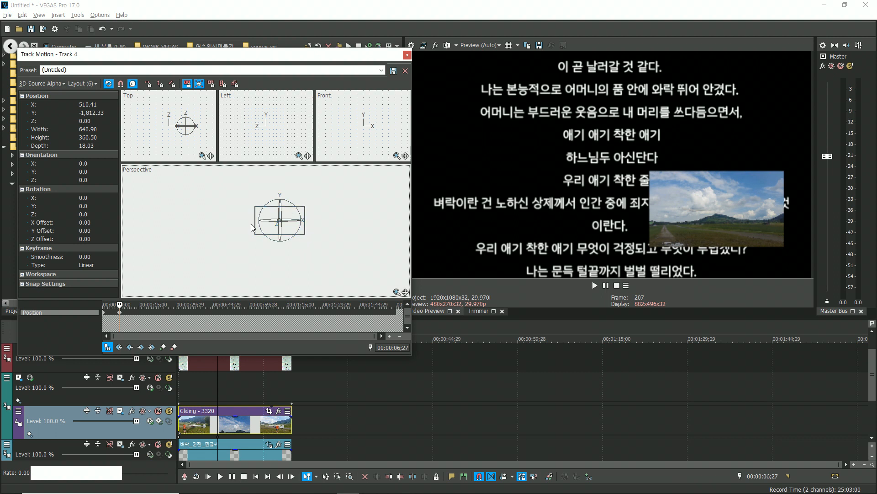
click(304, 231)
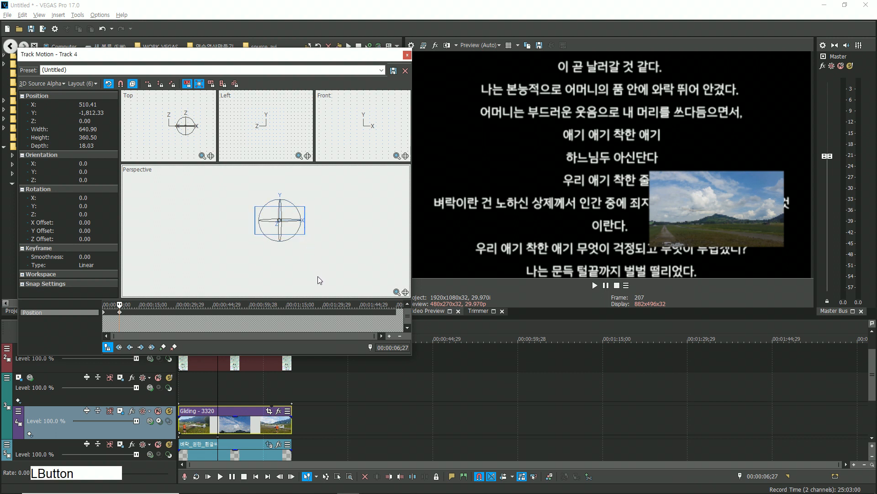
click(303, 233)
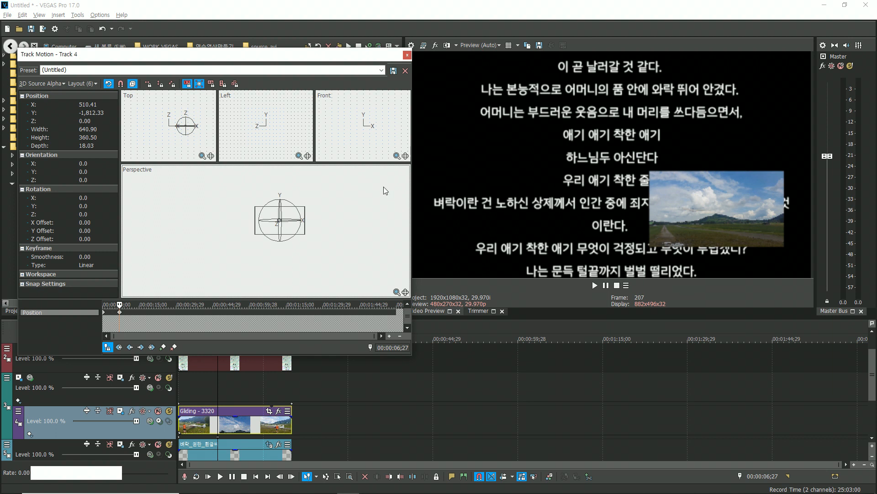
click(379, 134)
scroll(375, 123, up, 4)
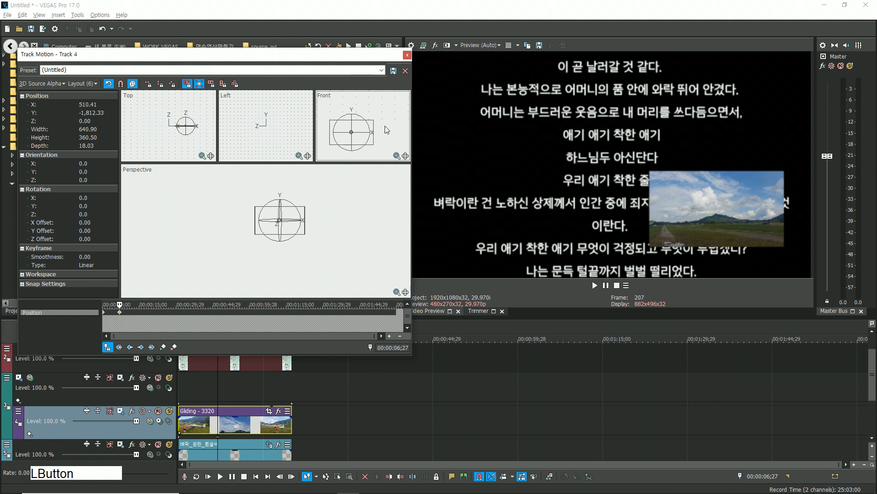
mouse_move(366, 116)
mouse_down()
mouse_move(374, 142)
mouse_move(345, 119)
mouse_move(366, 138)
mouse_move(344, 100)
mouse_move(362, 131)
mouse_up()
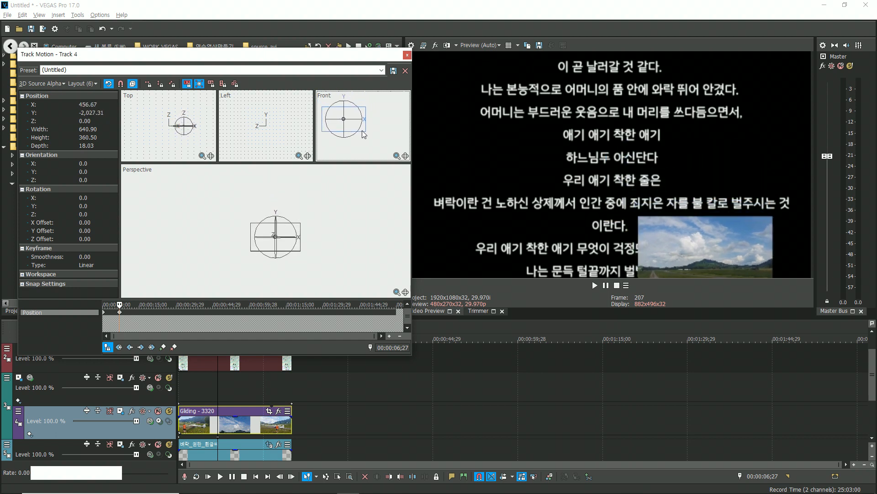
- Keyframe the clip at 00:00:14;27 with a size of about 473.61 by 266.41, positioned at about X 535.28, Y -3,206.88
click(139, 314)
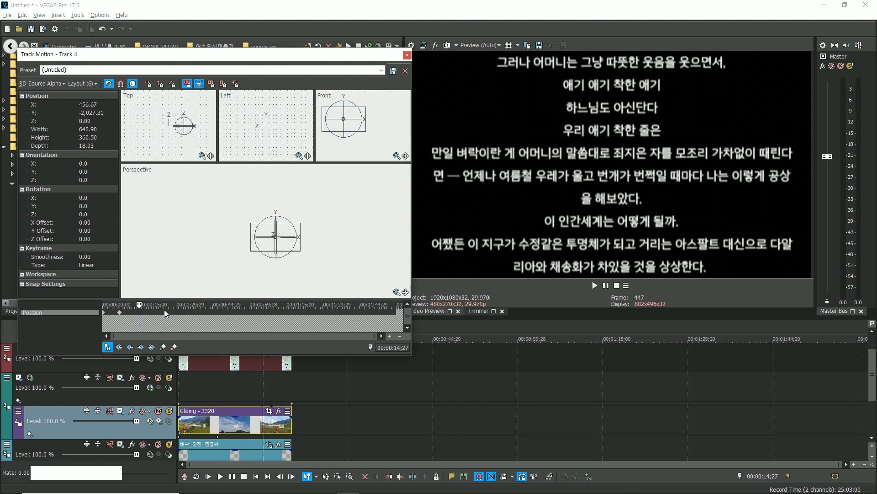
drag(366, 134, 375, 210)
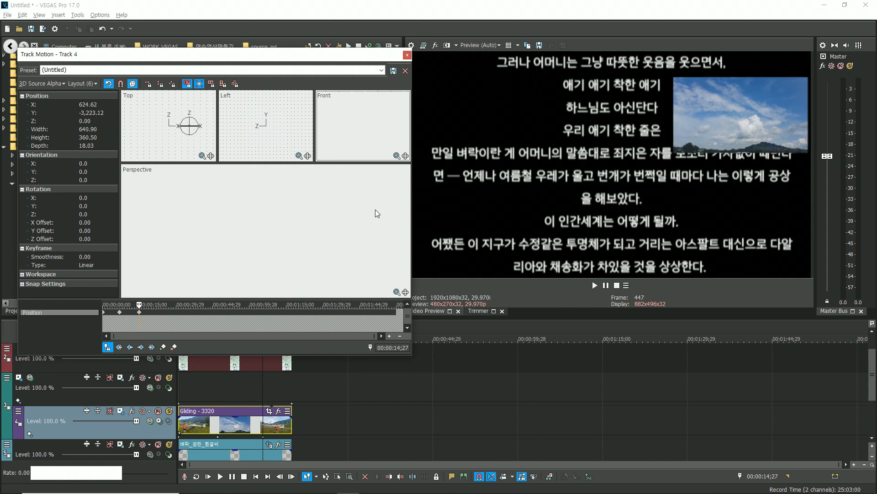
drag(363, 143, 375, 163)
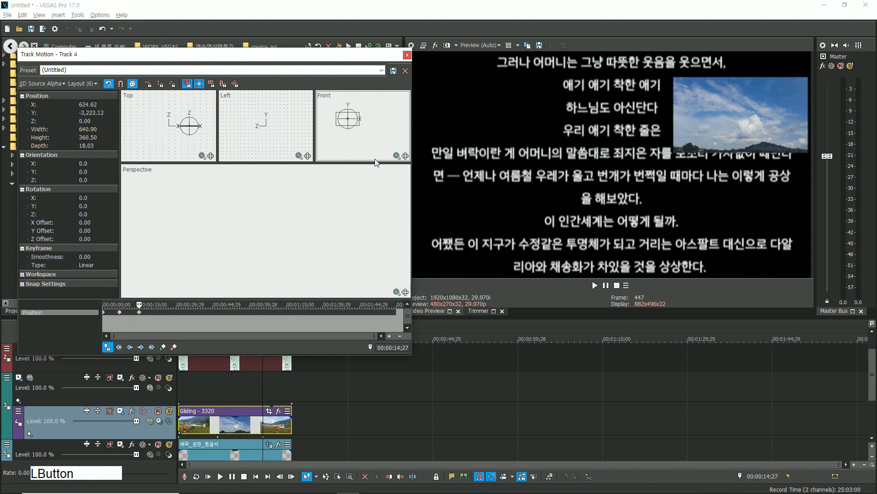
scroll(362, 132, up, 2)
drag(362, 132, 356, 98)
drag(381, 138, 372, 136)
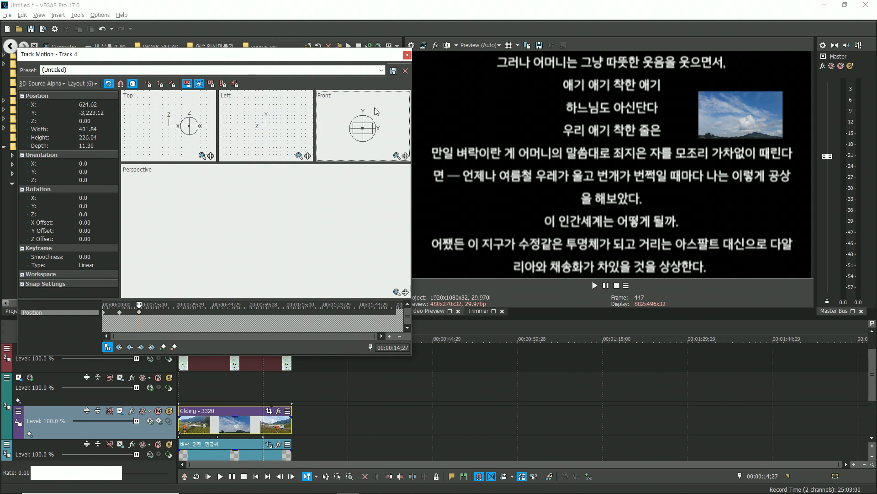
mouse_move(374, 130)
mouse_down()
mouse_move(376, 112)
mouse_move(382, 138)
mouse_move(369, 131)
mouse_up()
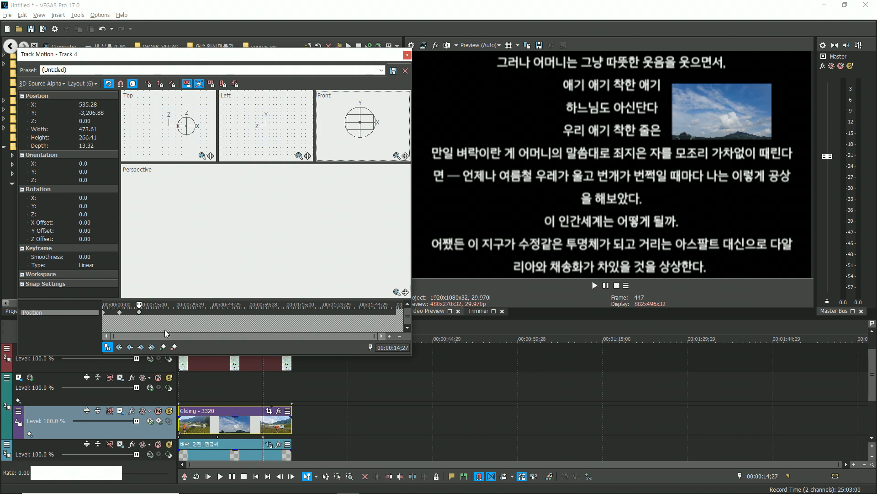
- Scrub around the 00:00:14;27 keyframe to check the clip against the scrolling text, and return to the 00:00:06;27 keyframe
scroll(151, 315, up, 5)
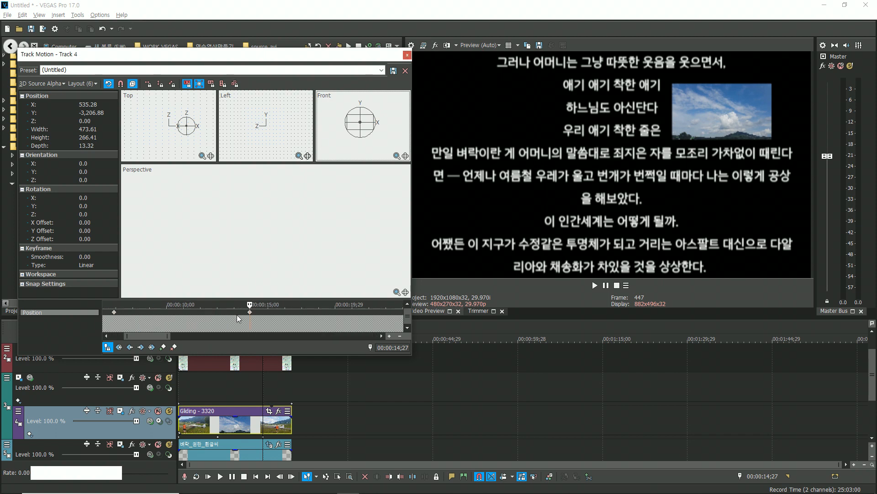
drag(253, 304, 248, 322)
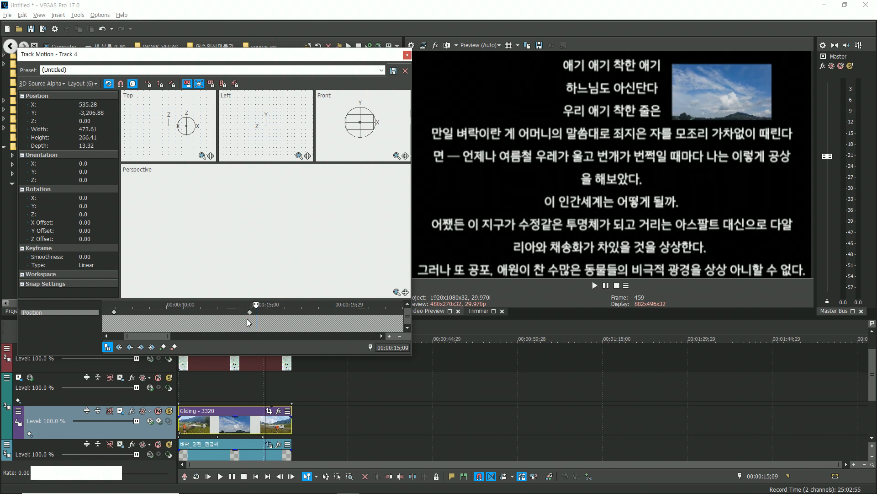
click(250, 314)
drag(249, 304, 220, 316)
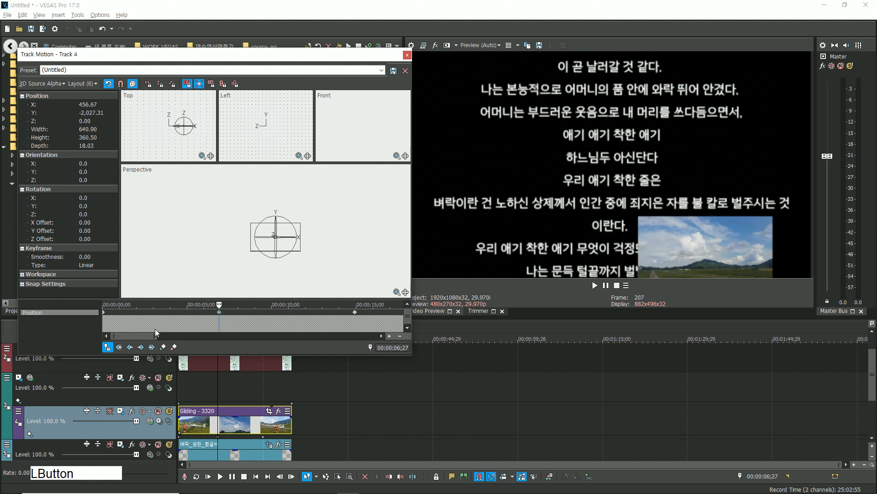
- Delete the Gliding clip's motion keyframes at 00:00:06;27 and 00:00:00;00, keeping only 00:00:14;27, and return to the start
click(170, 348)
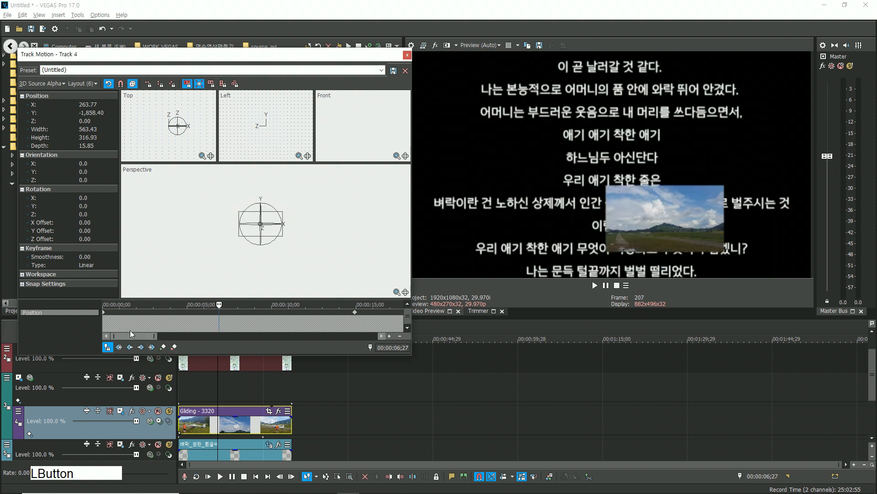
click(103, 315)
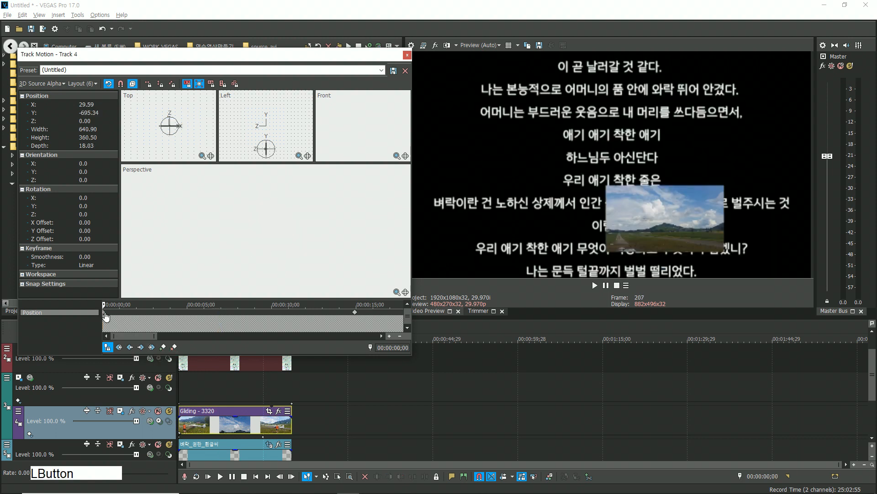
click(175, 350)
click(355, 313)
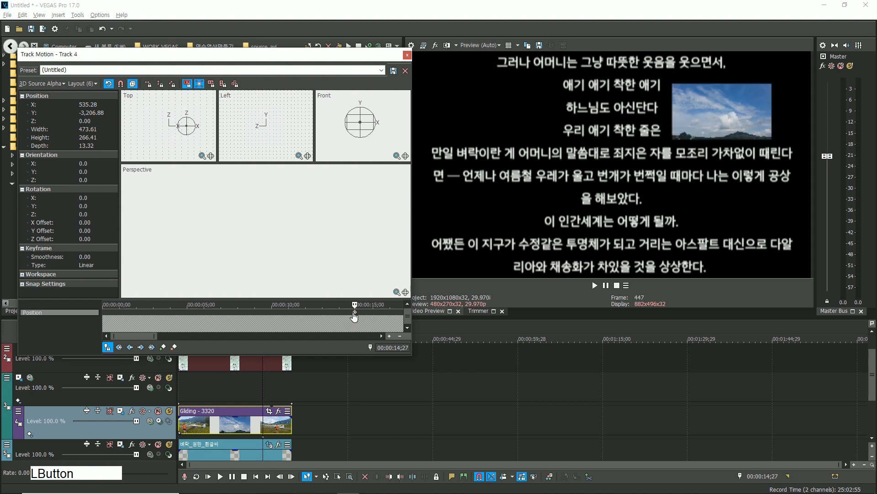
drag(362, 304, 103, 305)
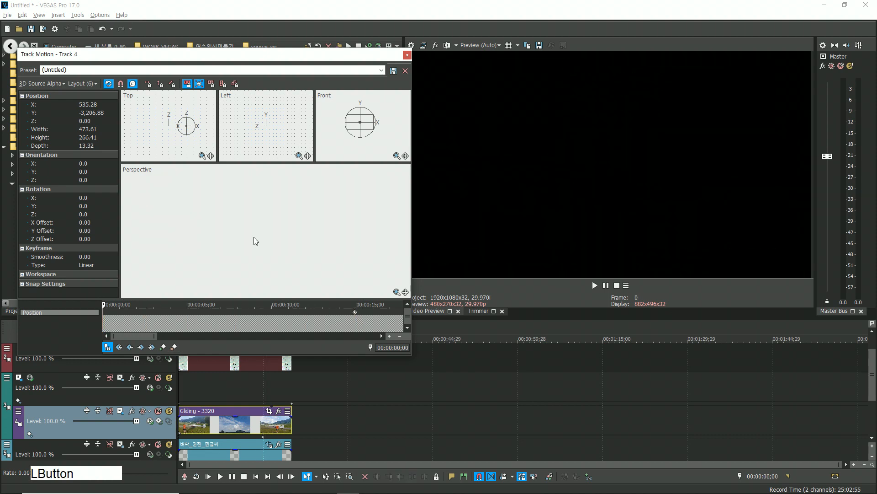
click(407, 55)
- Play the project from the start to check the Gliding clip against the text, and move the playhead to 00:00:05;22
key(space)
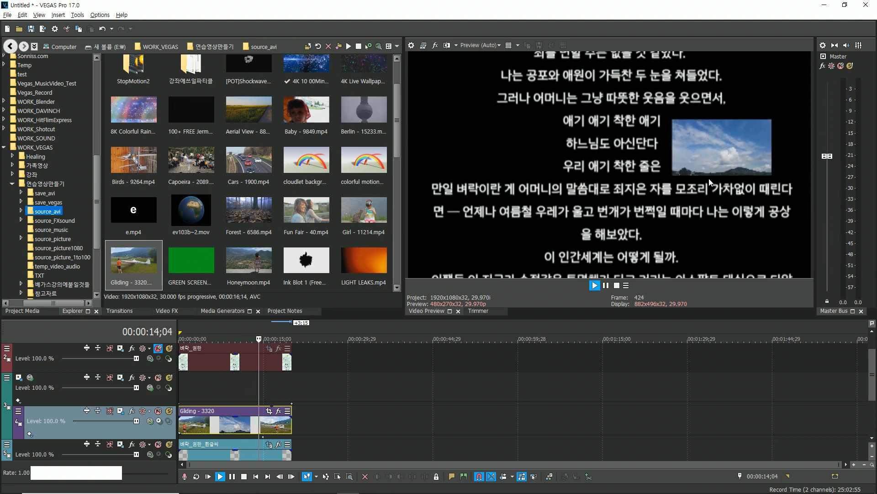
key(space)
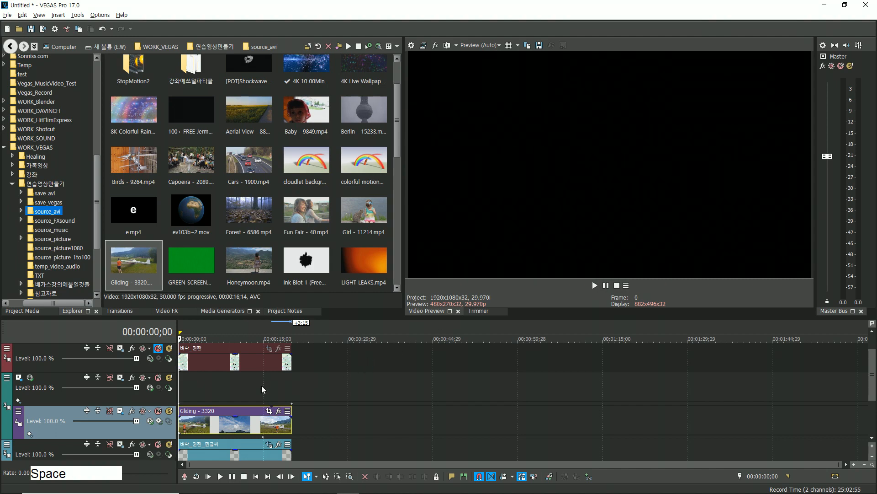
click(221, 388)
mouse_move(223, 388)
mouse_down()
mouse_move(259, 382)
mouse_move(208, 388)
mouse_up()
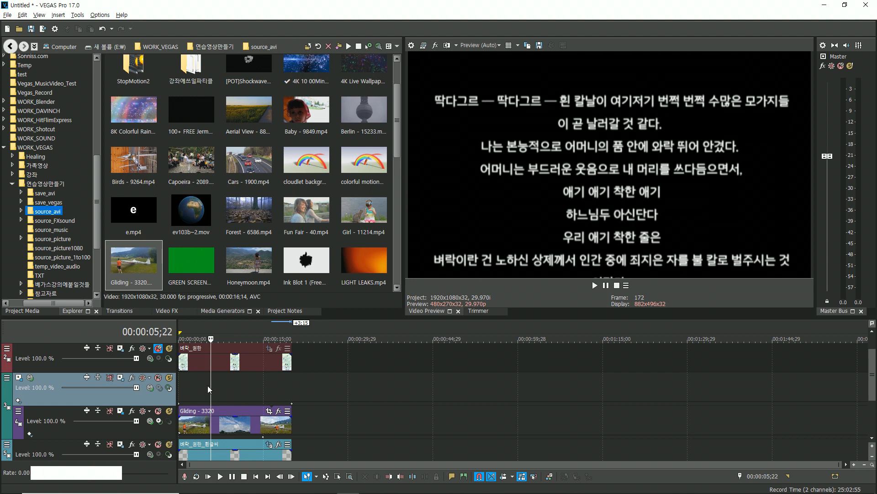
- Insert a new video track above the Gliding - 3320 track and make it a child of parent track 3
click(51, 413)
right_click(51, 412)
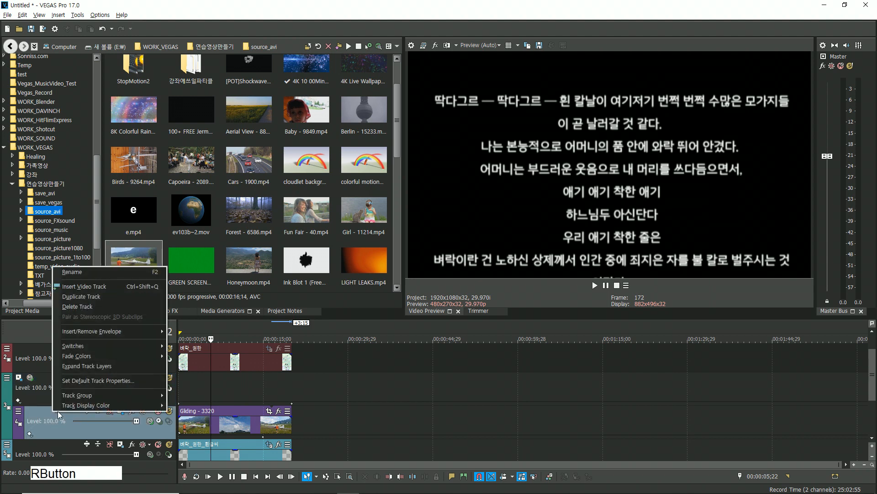
click(130, 286)
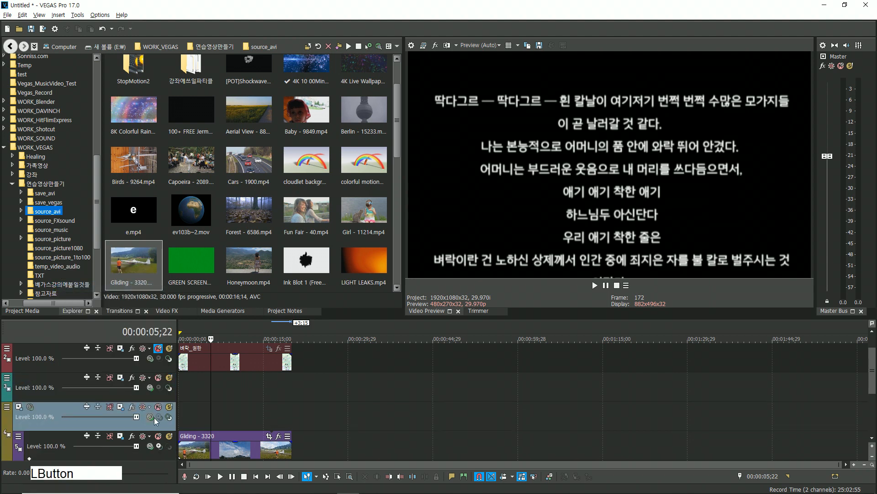
click(168, 417)
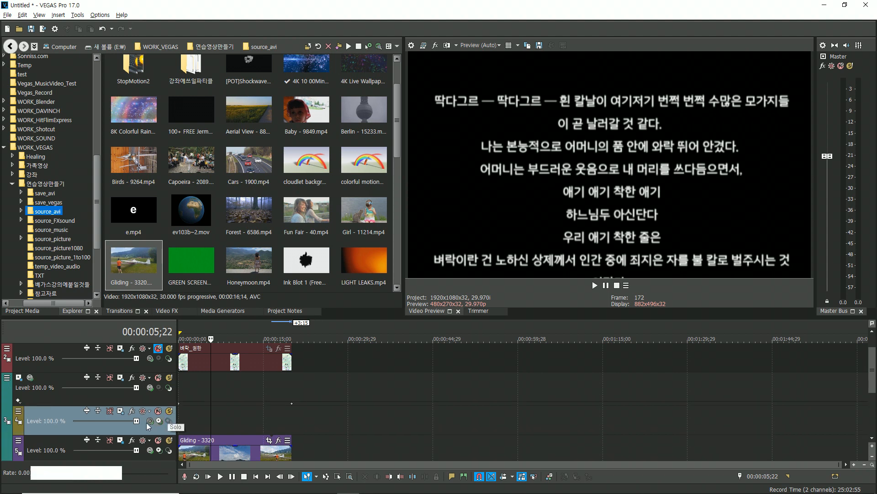
- Set the new child track's compositing mode to 3D Source Alpha and add Girl - 11214.mp4 at its start
click(152, 421)
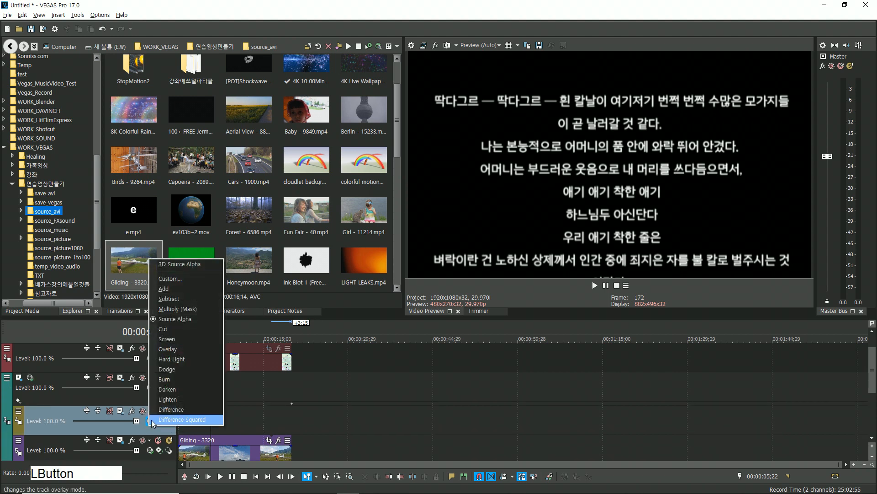
click(187, 264)
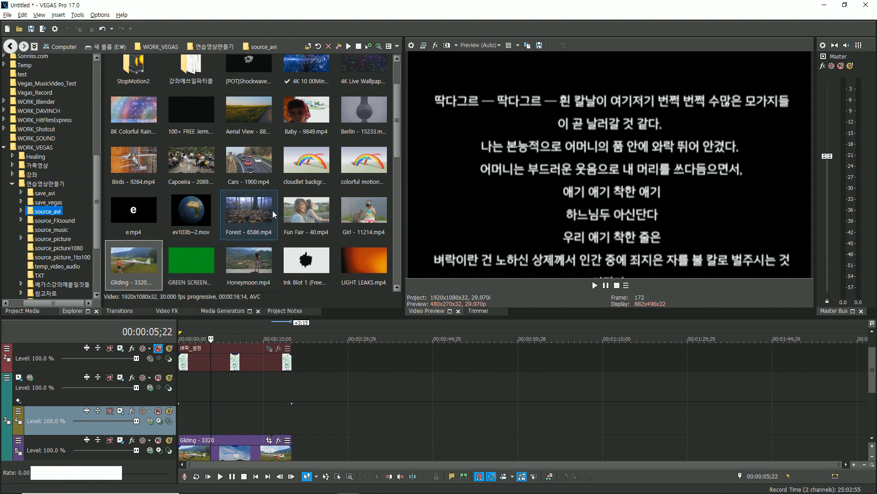
drag(361, 212, 212, 430)
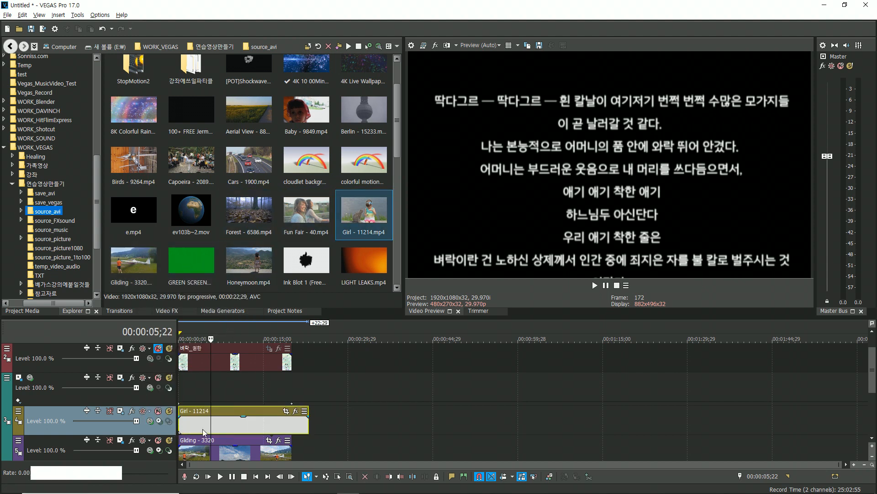
- Shrink the Girl clip in Track Motion at 00:00:05;22 to about 524.77 by 295.19, positioned at about X -414.25, Y -1,479.45
scroll(334, 402, down, 2)
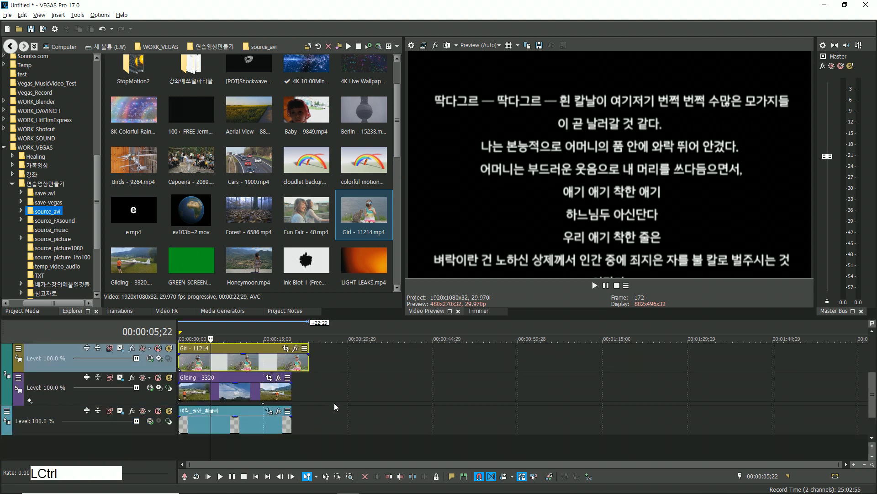
click(119, 349)
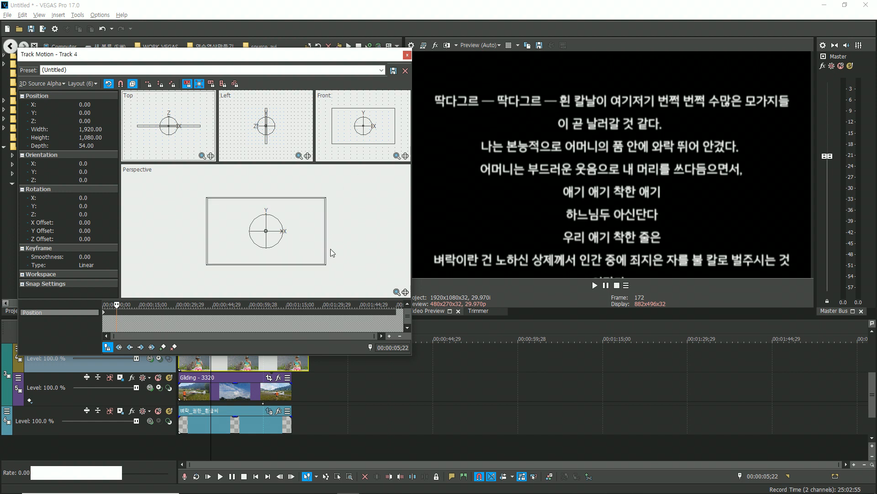
drag(326, 265, 262, 333)
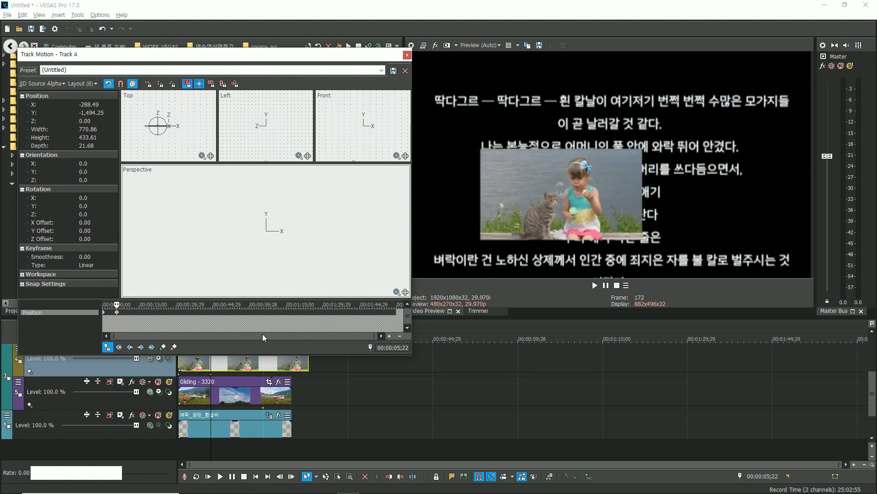
scroll(306, 267, down, 3)
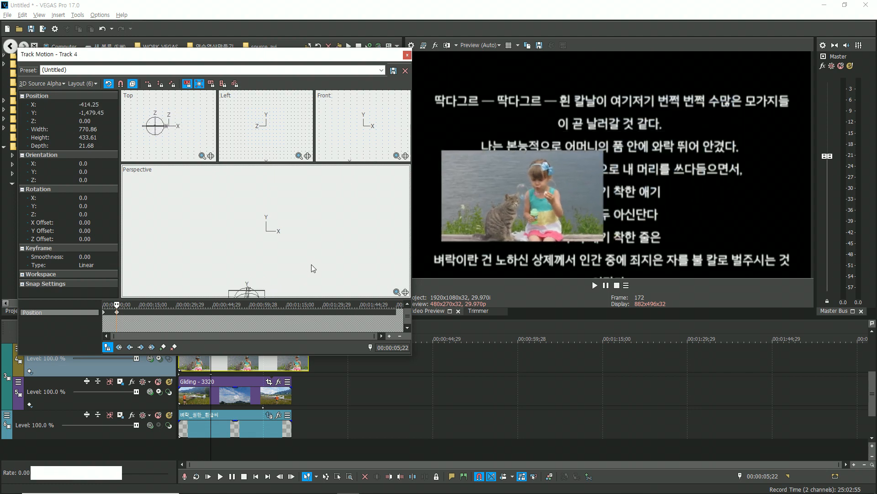
drag(267, 283, 318, 222)
click(319, 223)
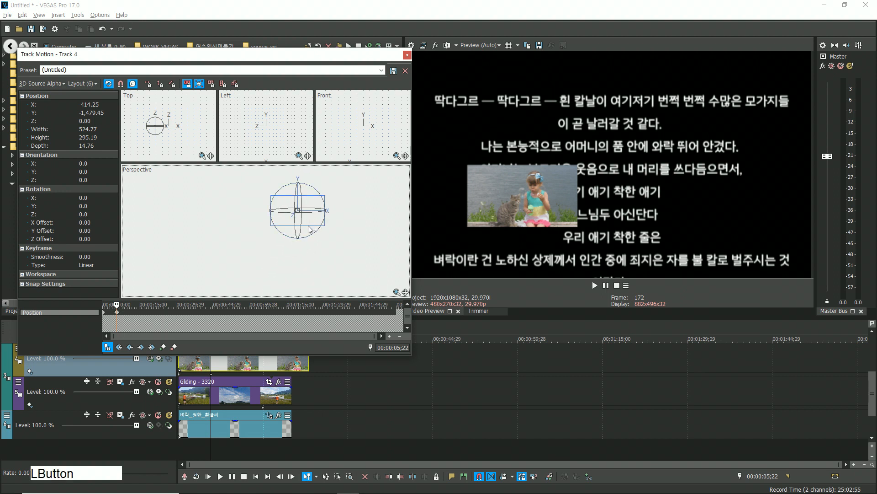
- Reposition the Girl clip to about X -533.05, Y -1,563.32 in the Front view, and close Track Motion
click(357, 144)
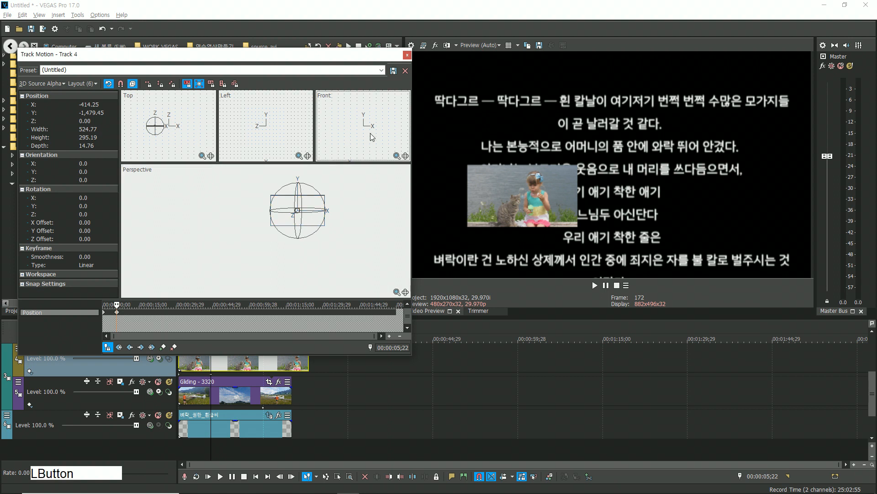
scroll(371, 137, down, 5)
drag(371, 139, 342, 143)
scroll(378, 120, up, 2)
scroll(375, 143, up, 1)
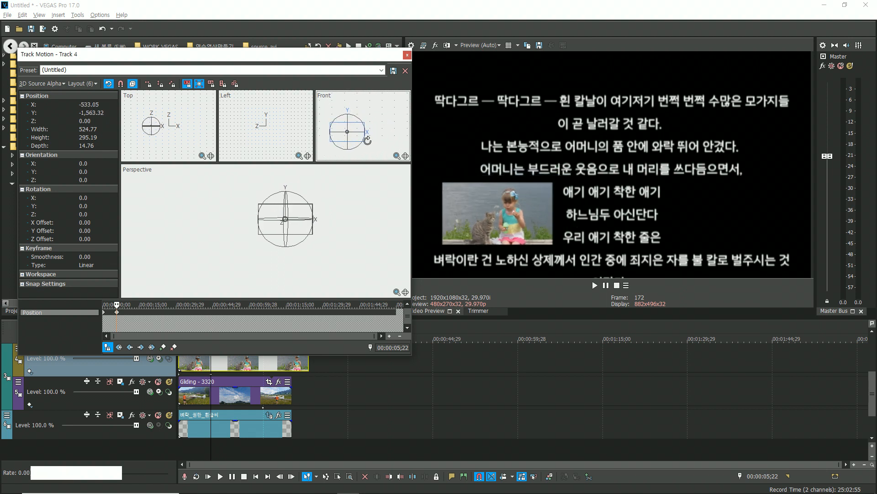
click(407, 55)
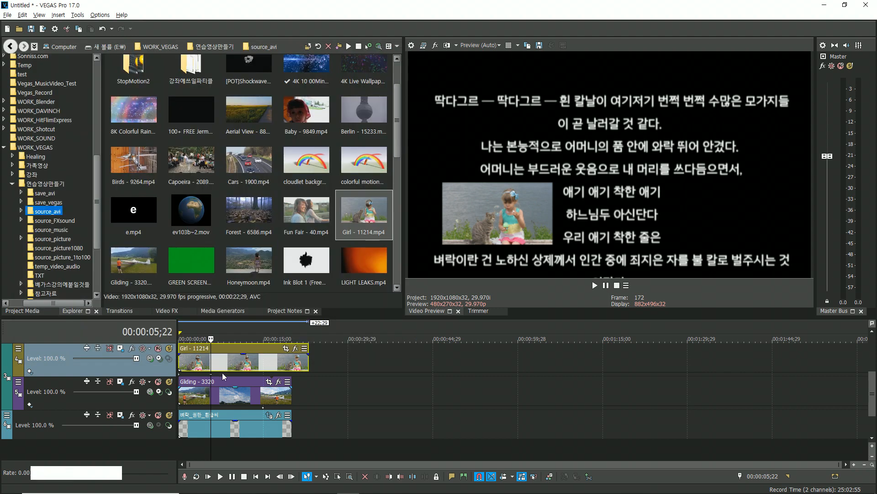
- Delete the Girl track's motion keyframe at 00:00:00;00, leaving only the one at 00:00:05;22
click(191, 339)
key(space)
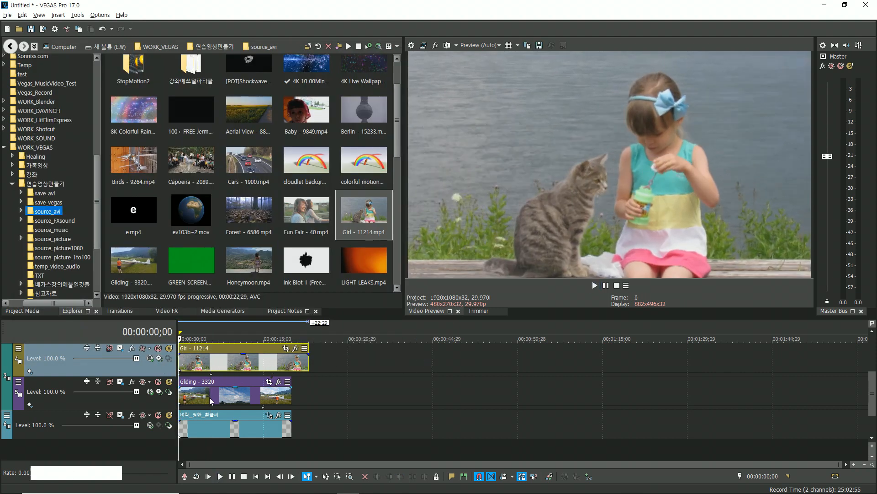
click(119, 349)
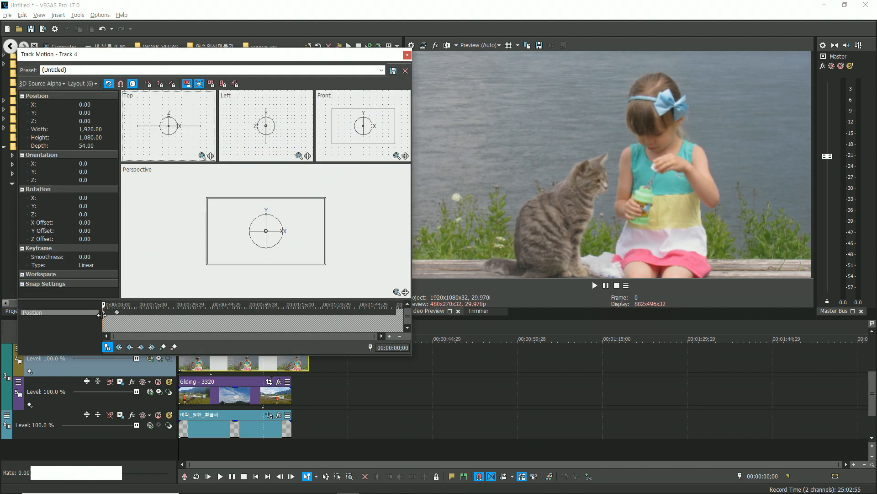
click(103, 313)
click(174, 347)
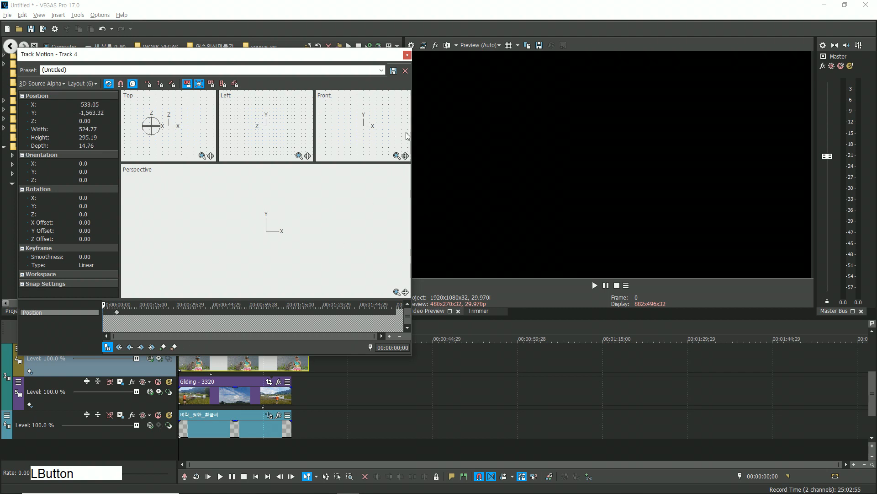
click(407, 55)
- Play the project from the start to check both clips against the scrolling poem text, and stop playback
key(space)
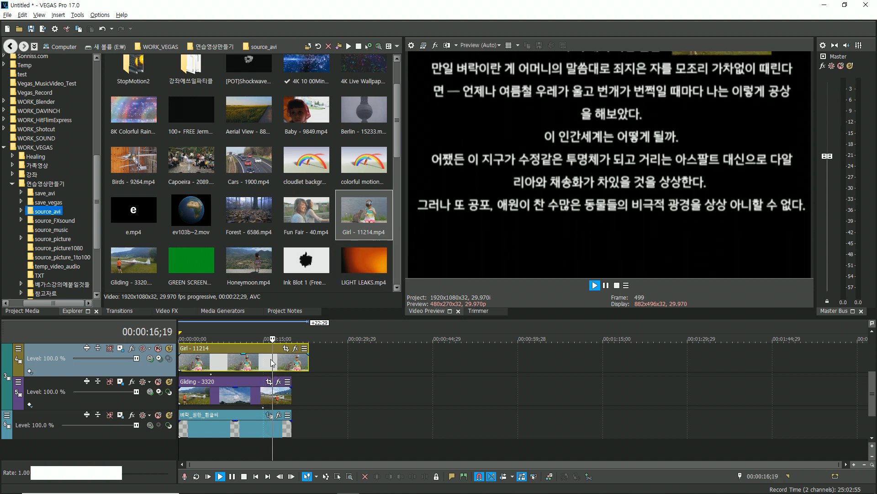
key(space)
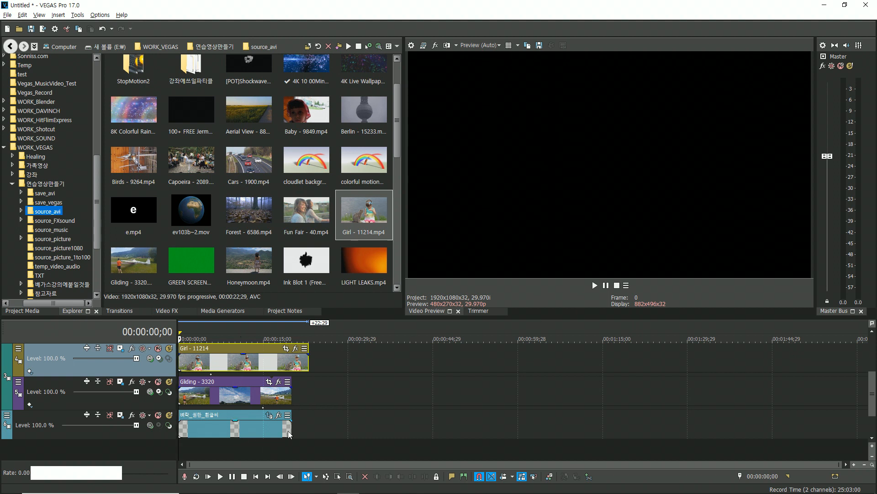
key(alt)
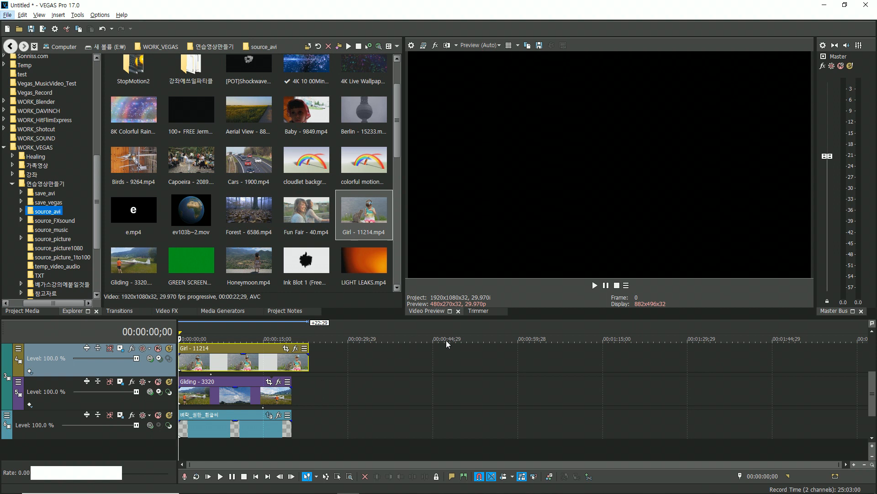